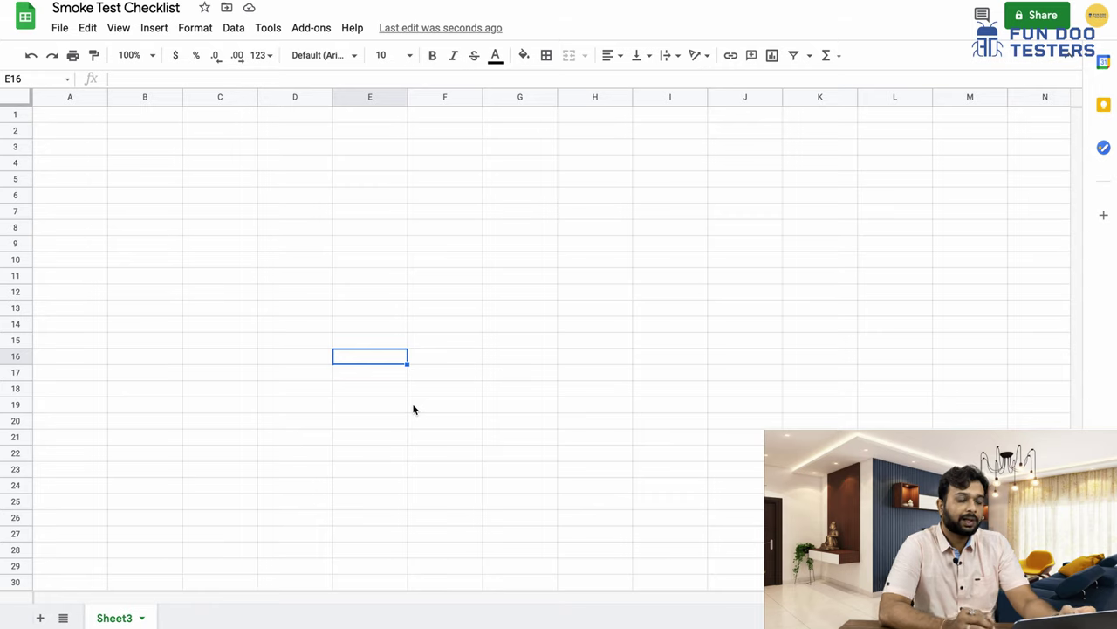
- Enter the column headers Functionality in A1 and Test Case in B1
{"action": "double_click", "coordinate": [82, 116]}
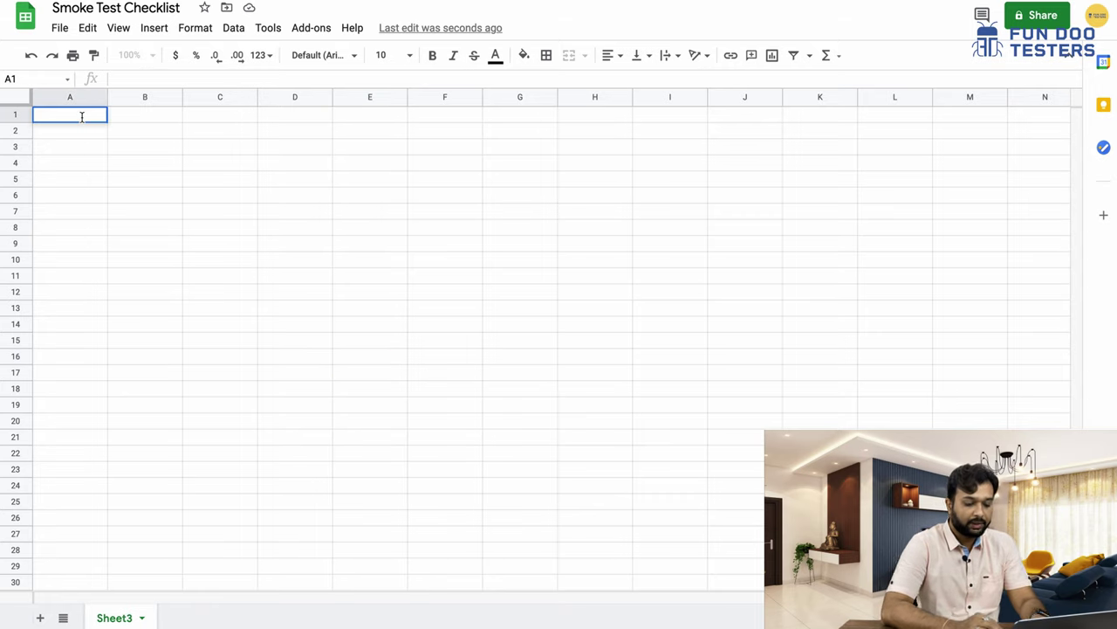
{"action": "type", "text": "Fu"}
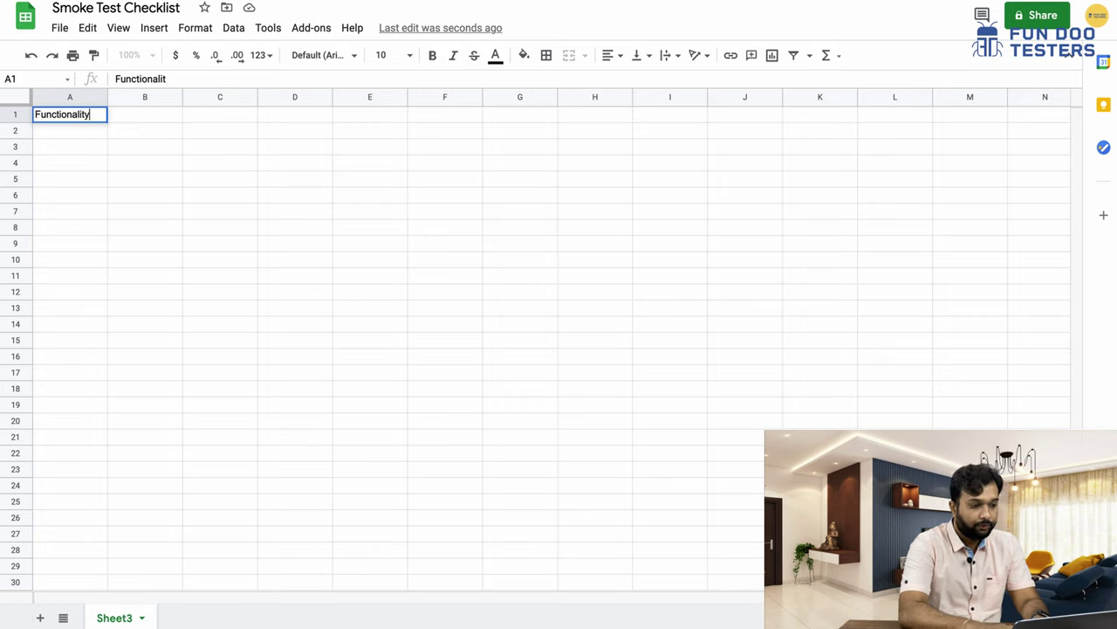
{"action": "type", "text": "nctionality"}
{"action": "left_click", "coordinate": [198, 165]}
{"action": "double_click", "coordinate": [149, 114]}
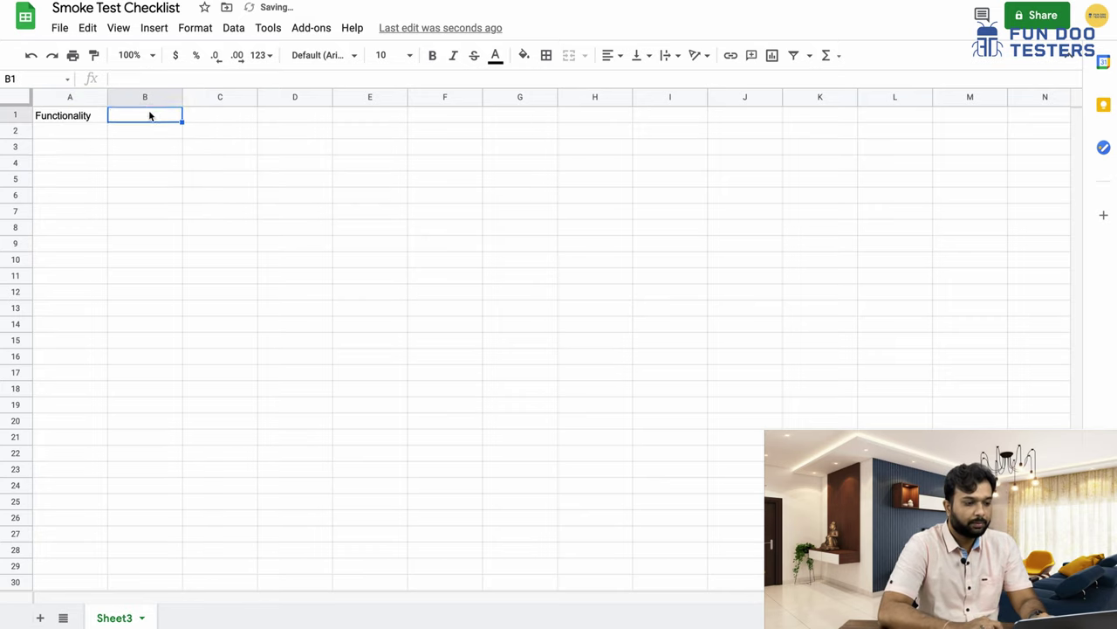
{"action": "type", "text": "Test CAse"}
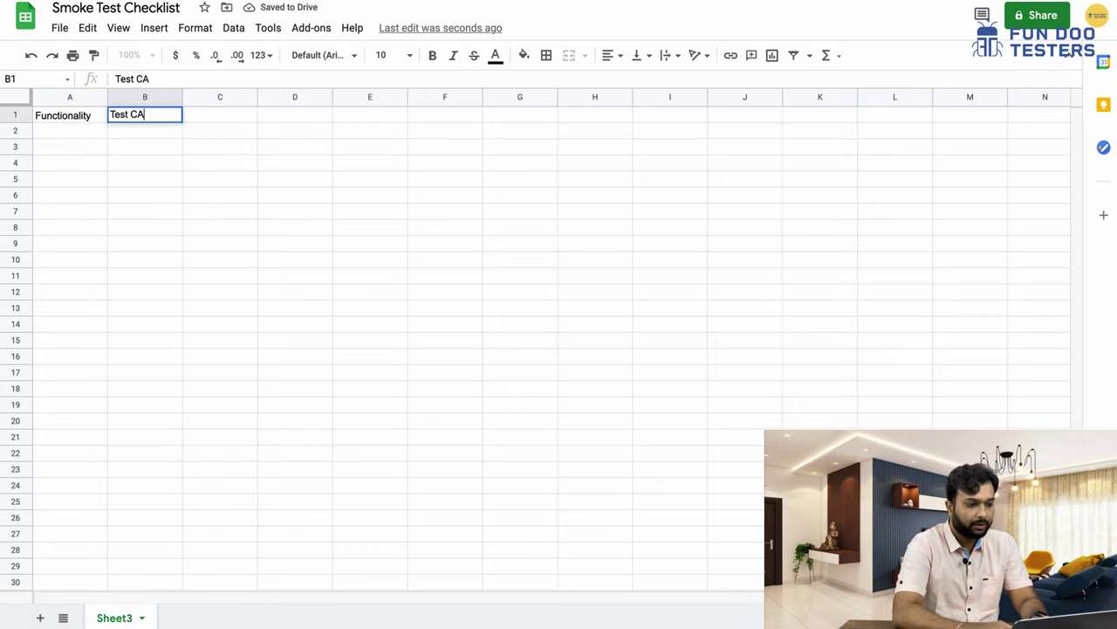
{"action": "key", "text": "BackSpace"}
{"action": "key", "text": "BackSpace"}
{"action": "type", "text": "as"}
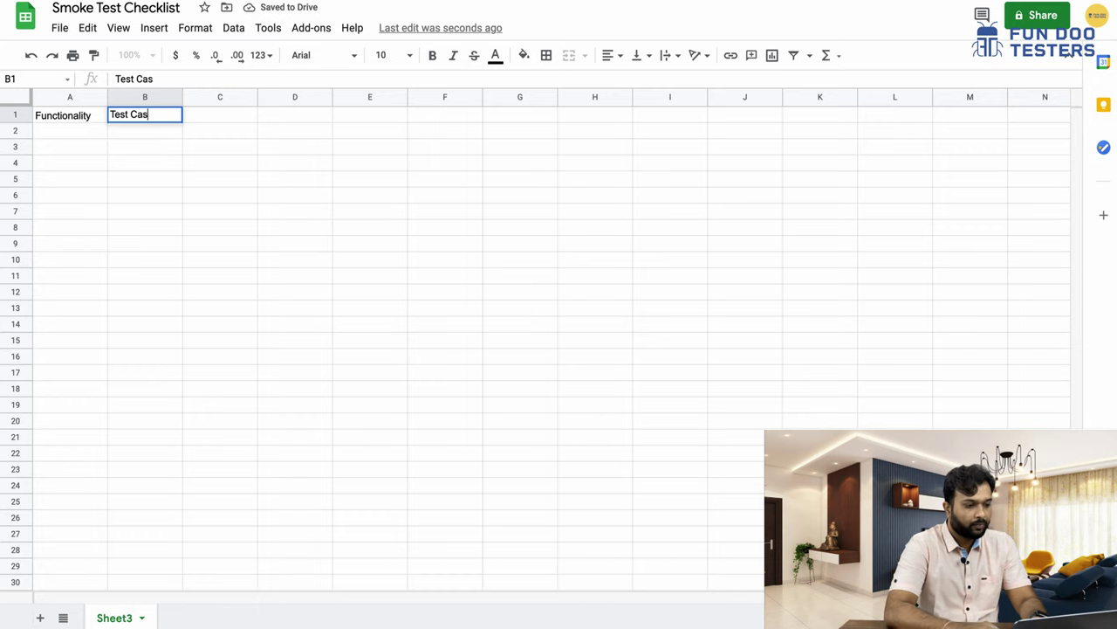
{"action": "type", "text": "e"}
- Add the headers Result in C1 and Comments in D1, and widen the Result and Test Case columns
{"action": "left_click", "coordinate": [219, 114]}
{"action": "type", "text": "Re"}
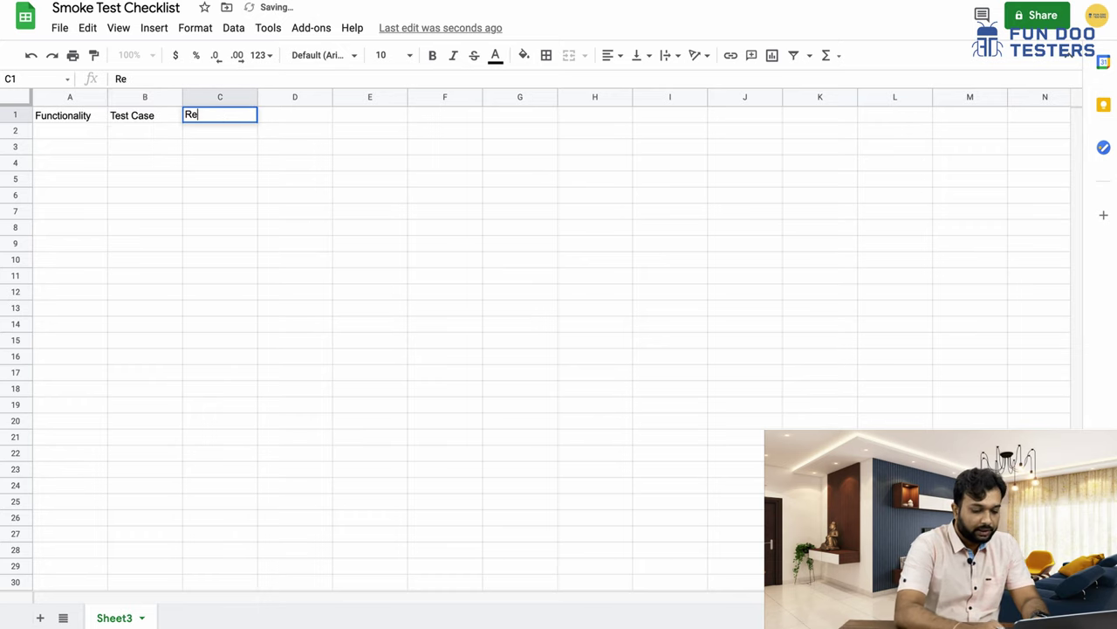
{"action": "type", "text": "sult"}
{"action": "left_click", "coordinate": [305, 114]}
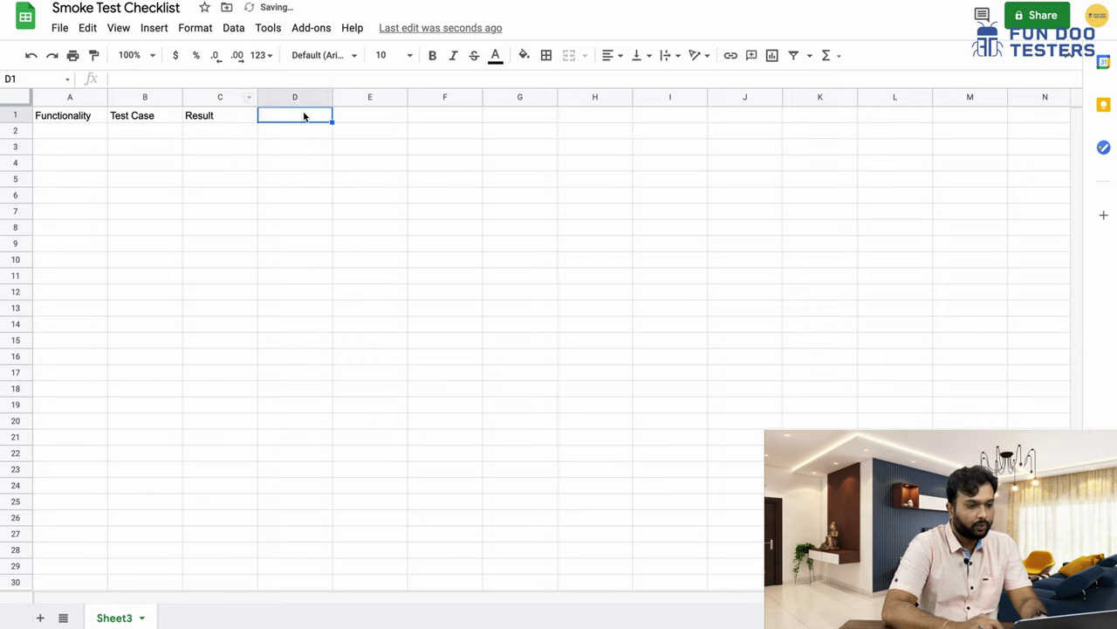
{"action": "type", "text": "Comments"}
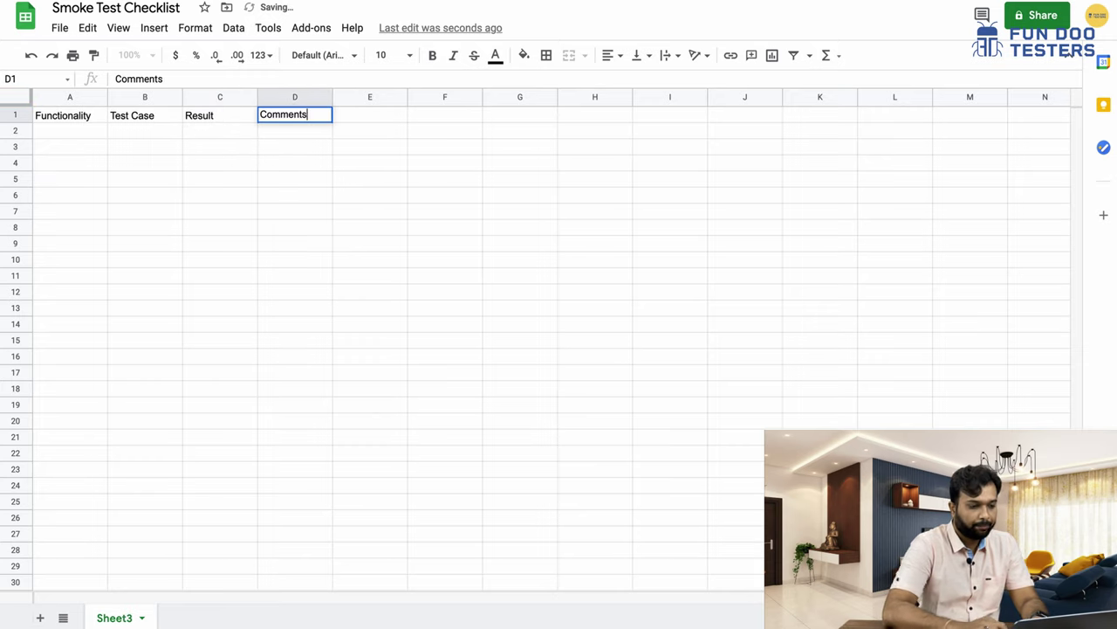
{"action": "left_click", "coordinate": [345, 155]}
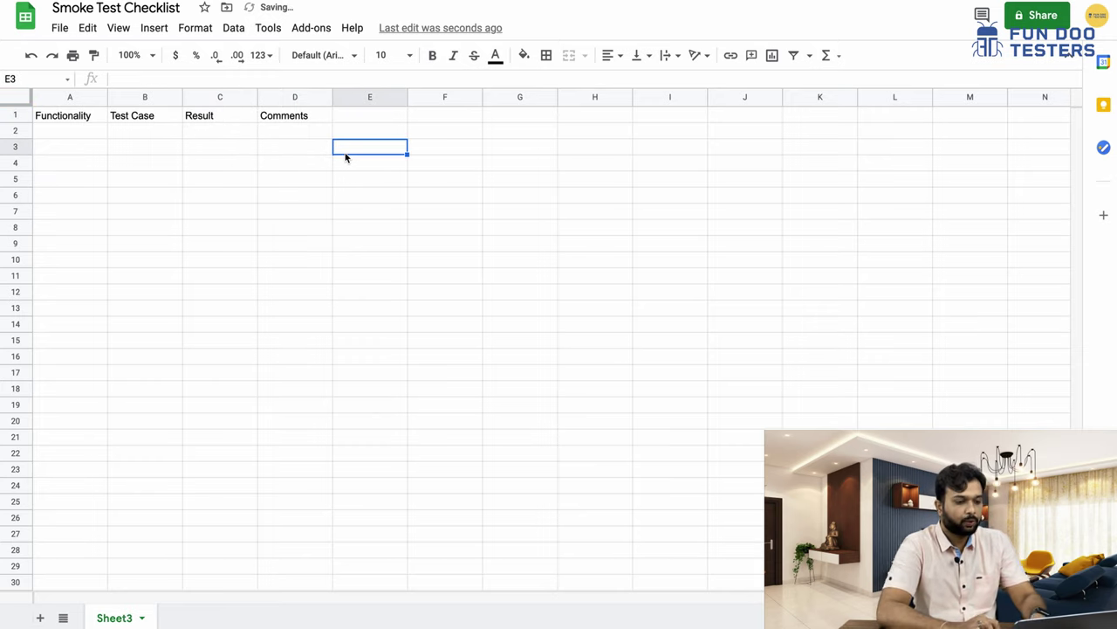
{"action": "left_click_drag", "start_coordinate": [258, 103], "coordinate": [297, 103]}
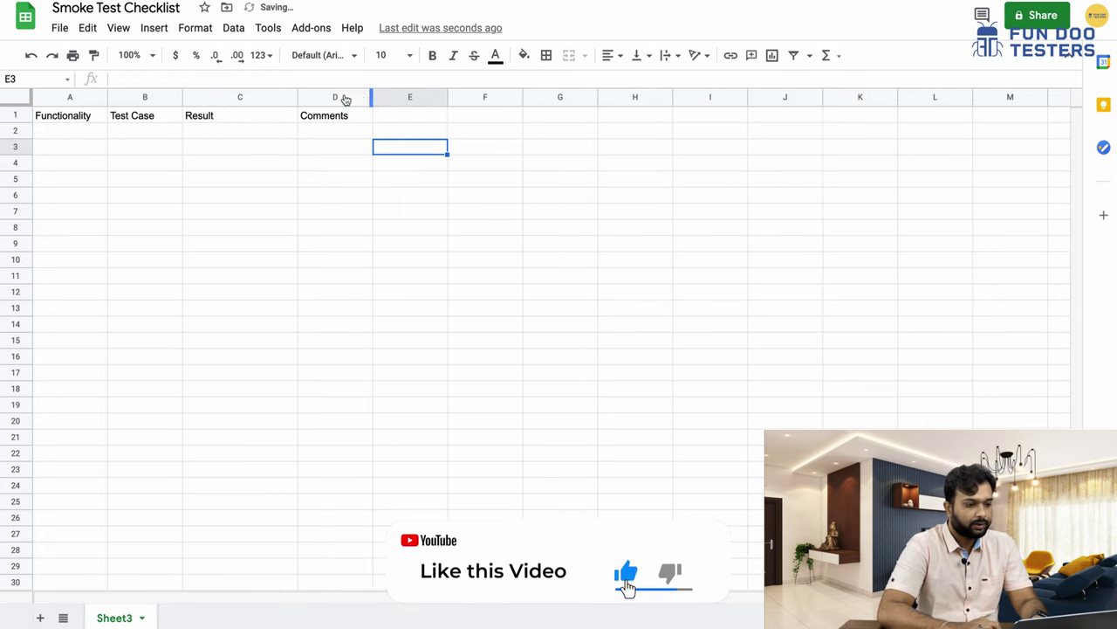
{"action": "left_click_drag", "start_coordinate": [183, 98], "coordinate": [219, 96]}
- Add data validation to C2 using a list of items with the options Pass and Fail
{"action": "left_click", "coordinate": [288, 136]}
{"action": "right_click", "coordinate": [288, 140]}
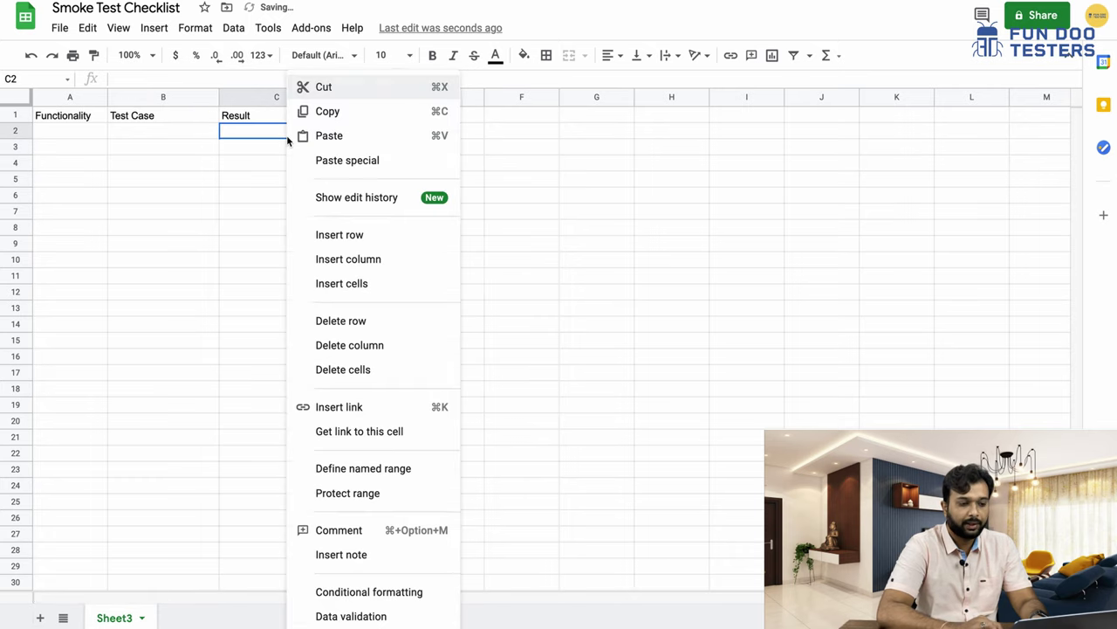
{"action": "left_click", "coordinate": [340, 622]}
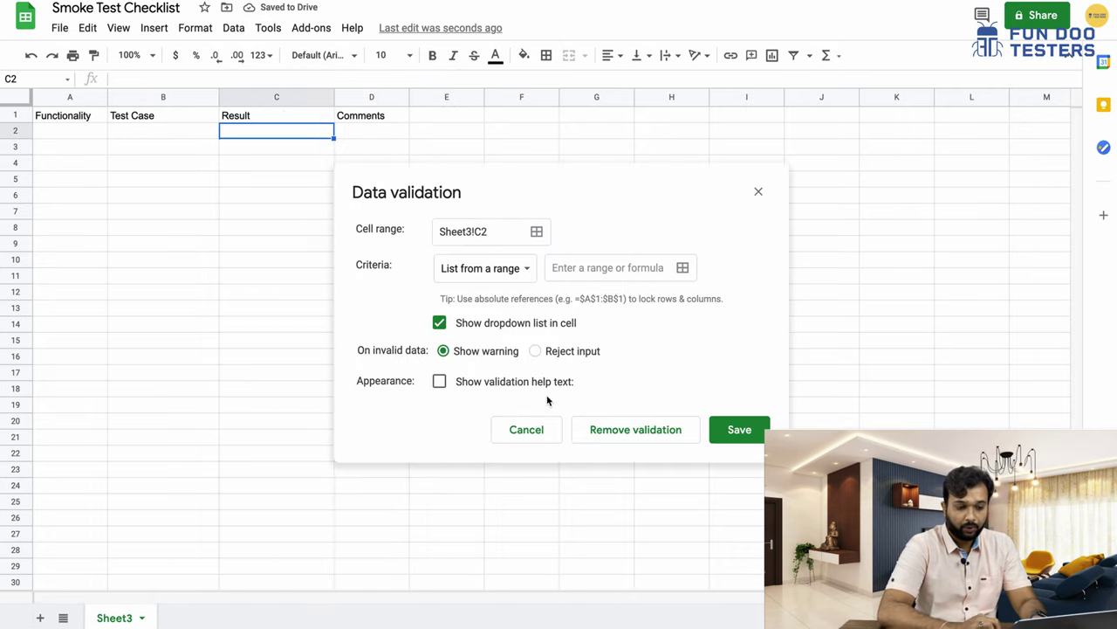
{"action": "left_click", "coordinate": [521, 272]}
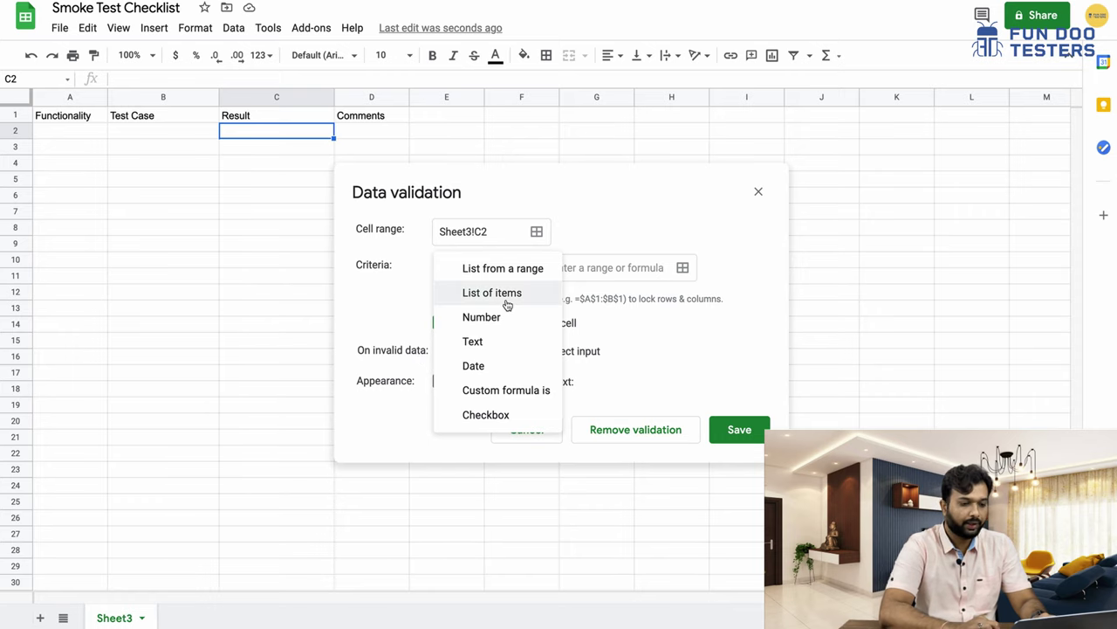
{"action": "left_click", "coordinate": [504, 297]}
{"action": "left_click", "coordinate": [540, 269]}
{"action": "type", "text": "Pass, Fail"}
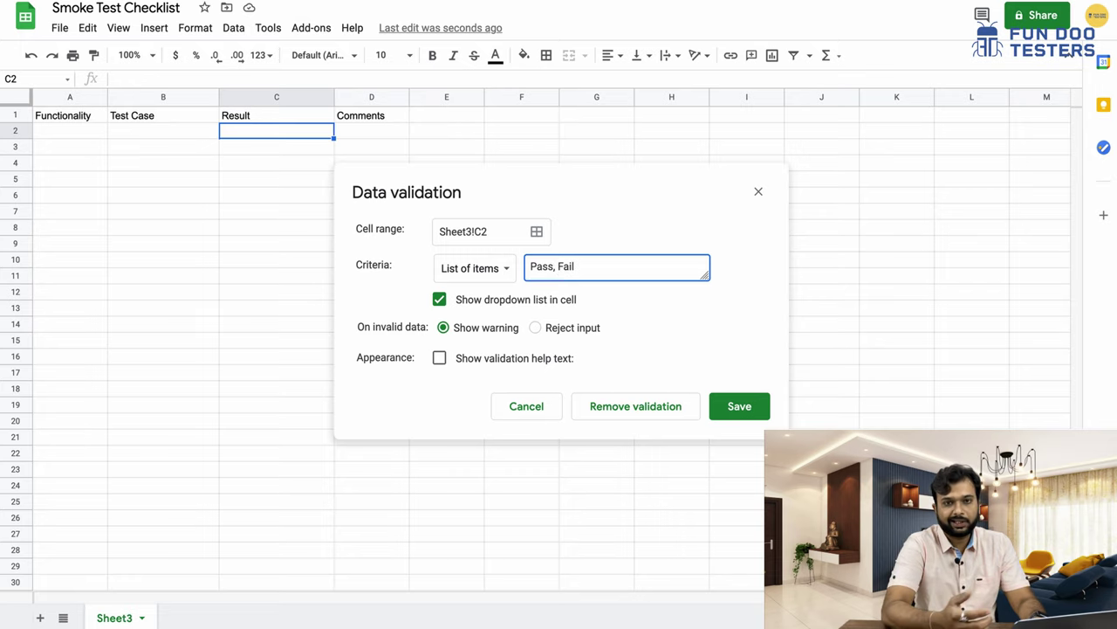
{"action": "left_click", "coordinate": [739, 407]}
{"action": "left_click", "coordinate": [371, 251]}
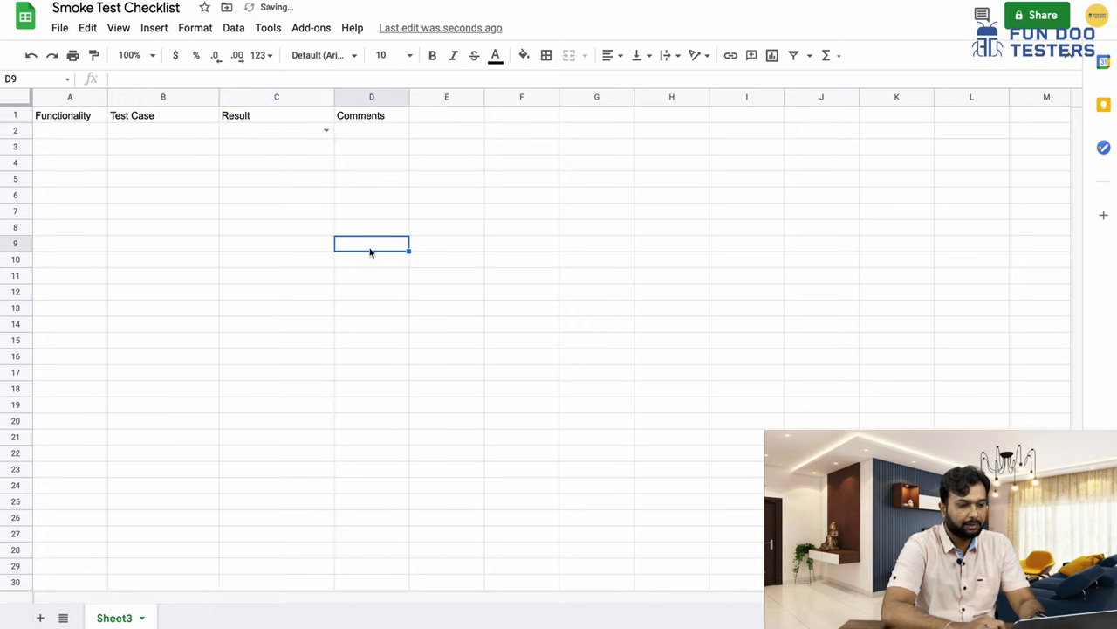
- Check the options of the C2 dropdown and copy it down the Result column to C21
{"action": "left_click", "coordinate": [327, 130]}
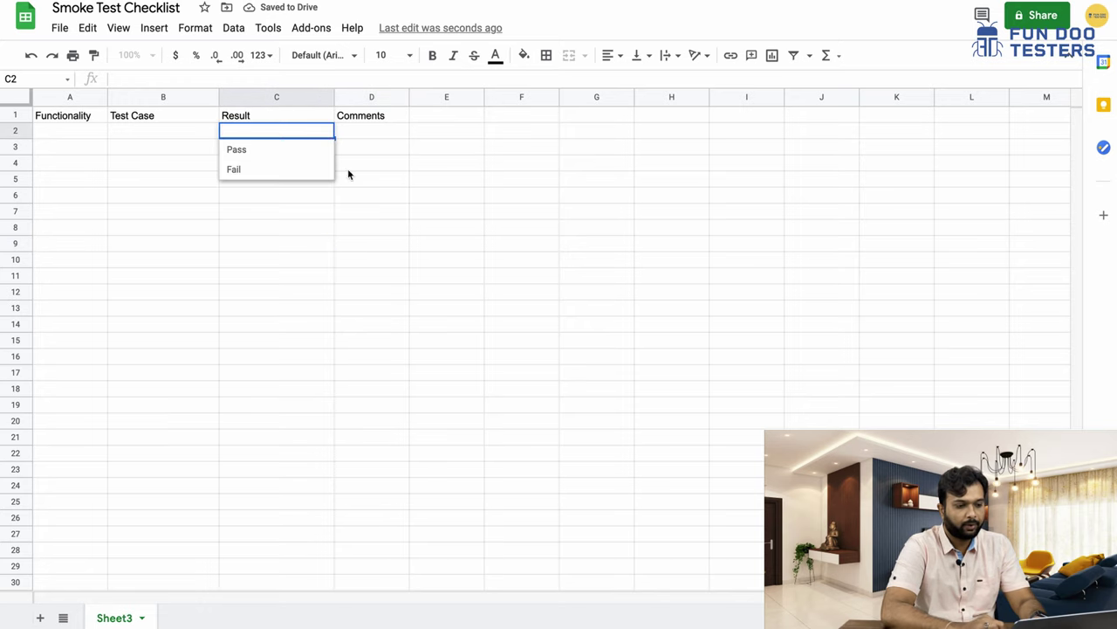
{"action": "left_click", "coordinate": [381, 235]}
{"action": "left_click", "coordinate": [313, 136]}
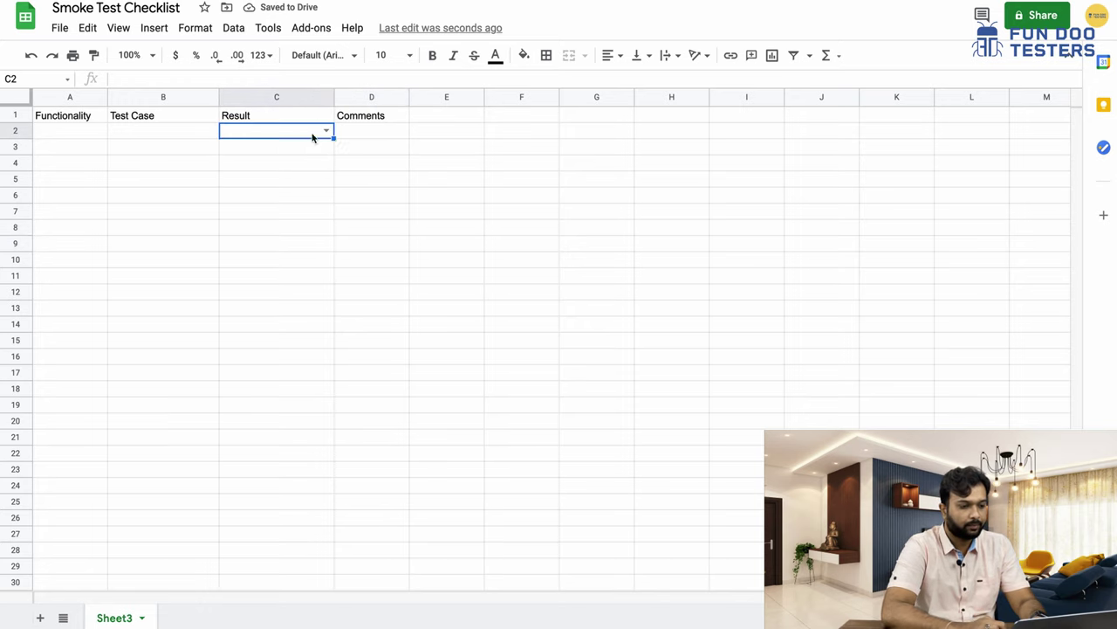
{"action": "left_click_drag", "start_coordinate": [332, 247], "coordinate": [341, 437]}
{"action": "left_click", "coordinate": [387, 436]}
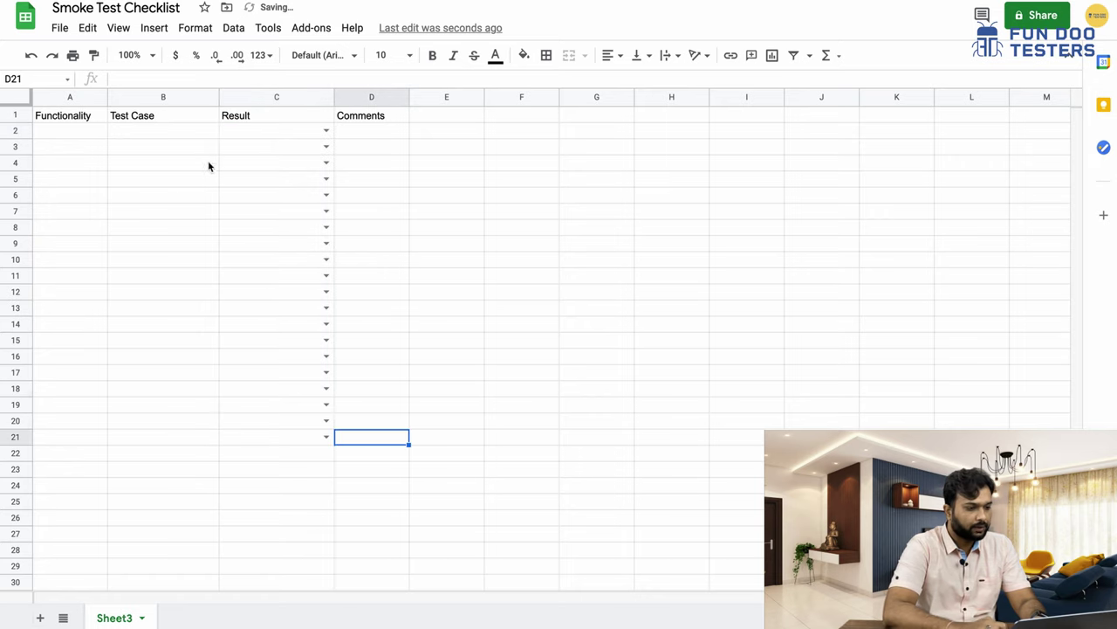
- Make the headers in A1:D1 bold and centre them horizontally
{"action": "left_click", "coordinate": [83, 122]}
{"action": "key", "text": "shift+Right"}
{"action": "key", "text": "shift+Right"}
{"action": "key", "text": "shift+Right"}
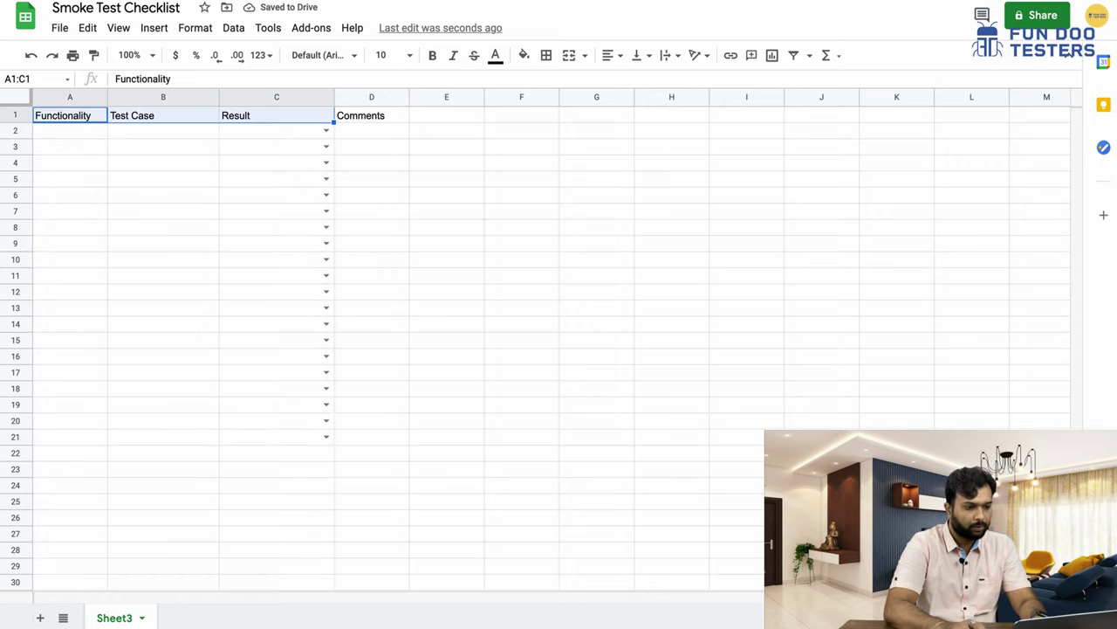
{"action": "key", "text": "ctrl+b"}
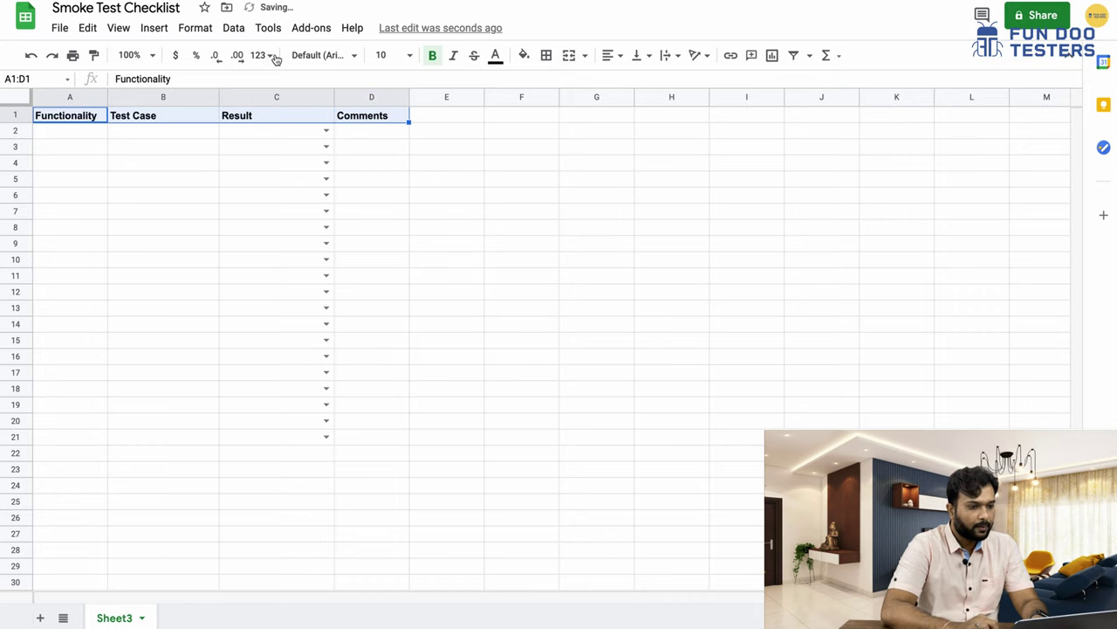
{"action": "left_click", "coordinate": [611, 55]}
{"action": "left_click", "coordinate": [630, 81]}
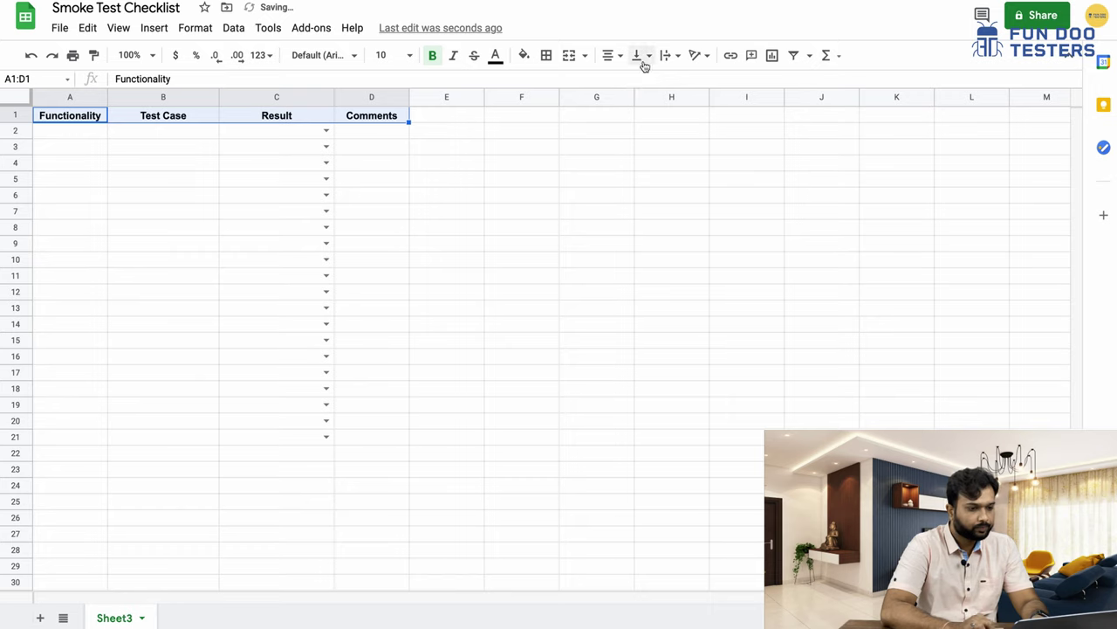
- Set the header row A1:D1 to font size 12 and give it a light blue fill
{"action": "left_click", "coordinate": [412, 57]}
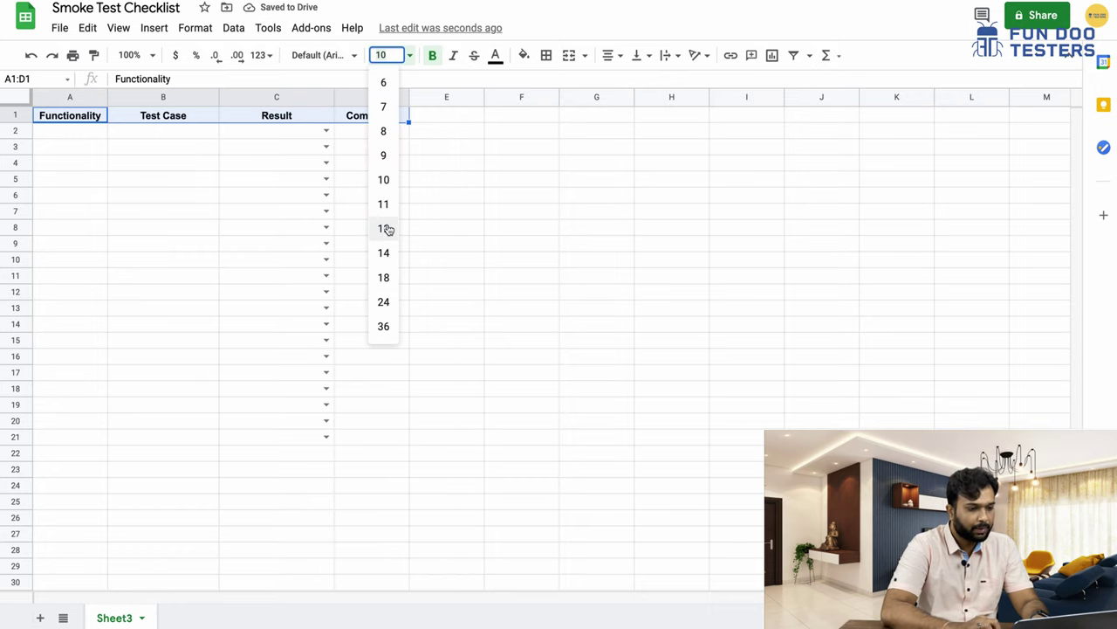
{"action": "left_click", "coordinate": [387, 229]}
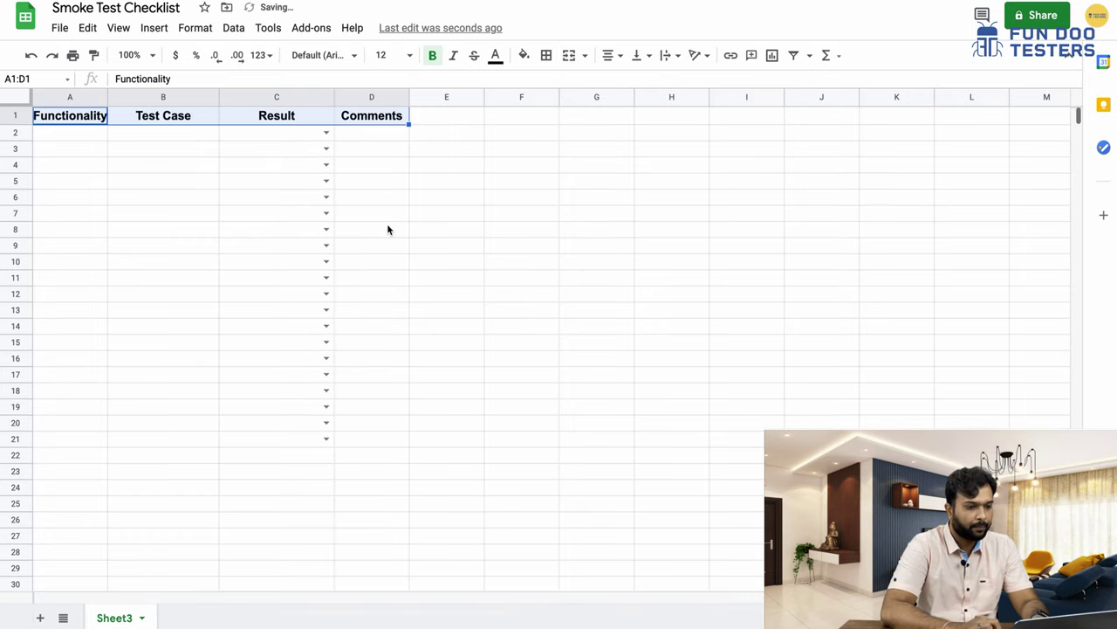
{"action": "left_click", "coordinate": [524, 55]}
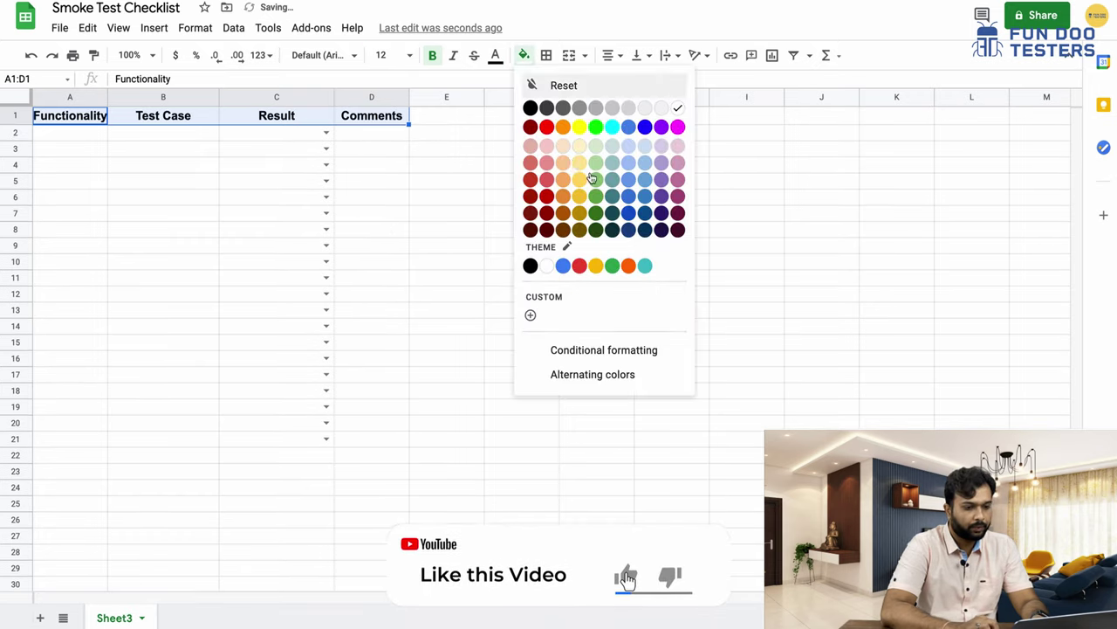
{"action": "left_click", "coordinate": [629, 148]}
{"action": "left_click", "coordinate": [424, 233]}
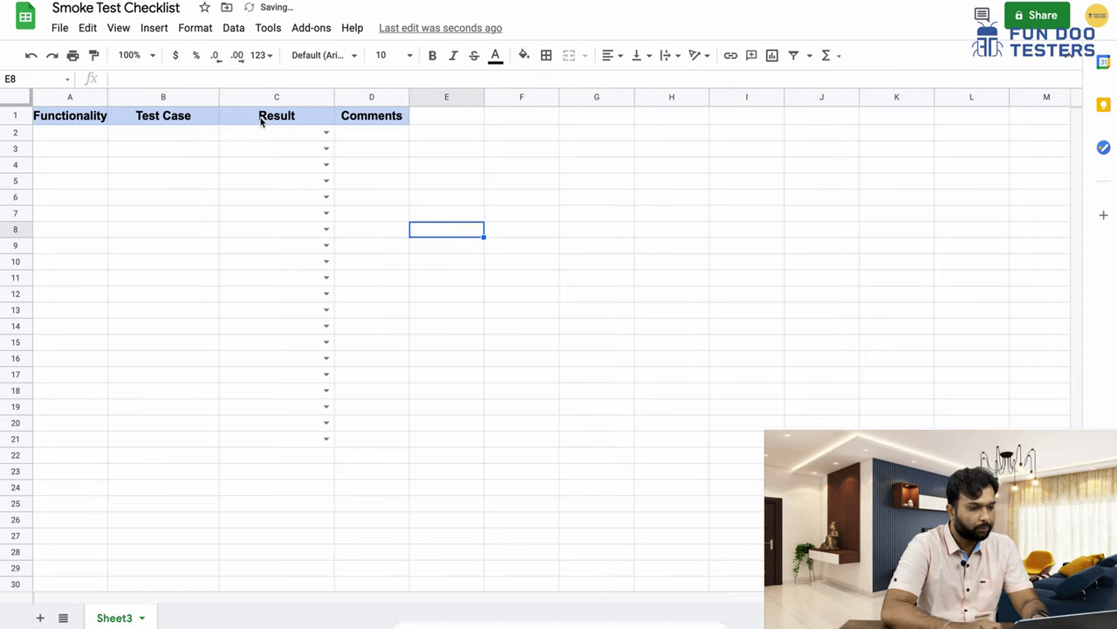
- Widen the Test Case column to more than double its width and the Functionality column slightly
{"action": "left_click_drag", "start_coordinate": [219, 99], "coordinate": [358, 98]}
{"action": "left_click", "coordinate": [517, 185]}
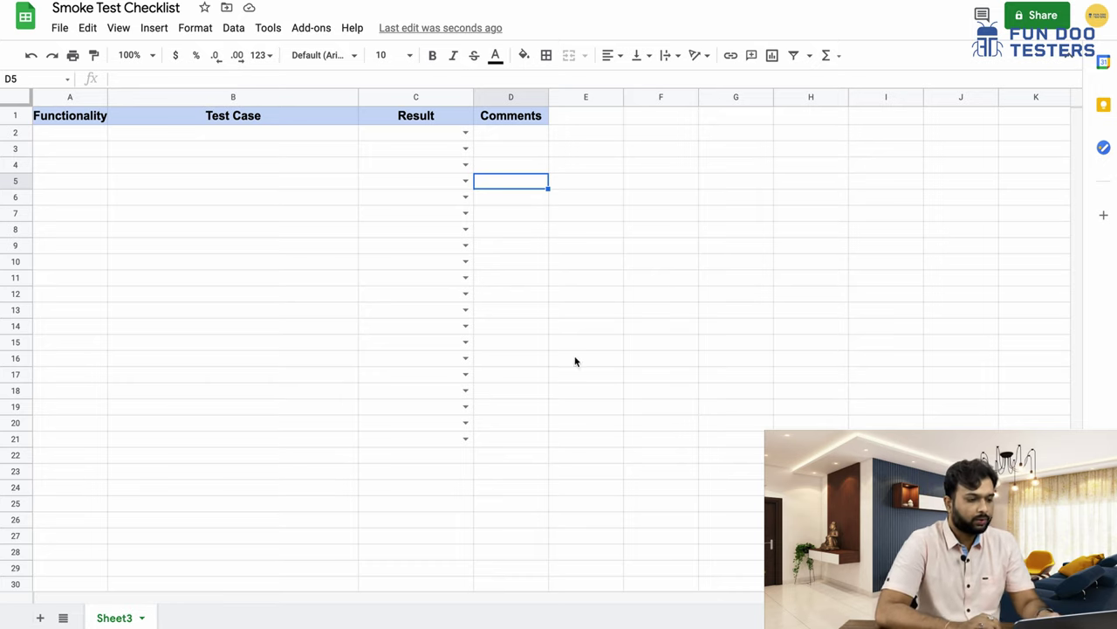
{"action": "left_click_drag", "start_coordinate": [108, 99], "coordinate": [135, 98]}
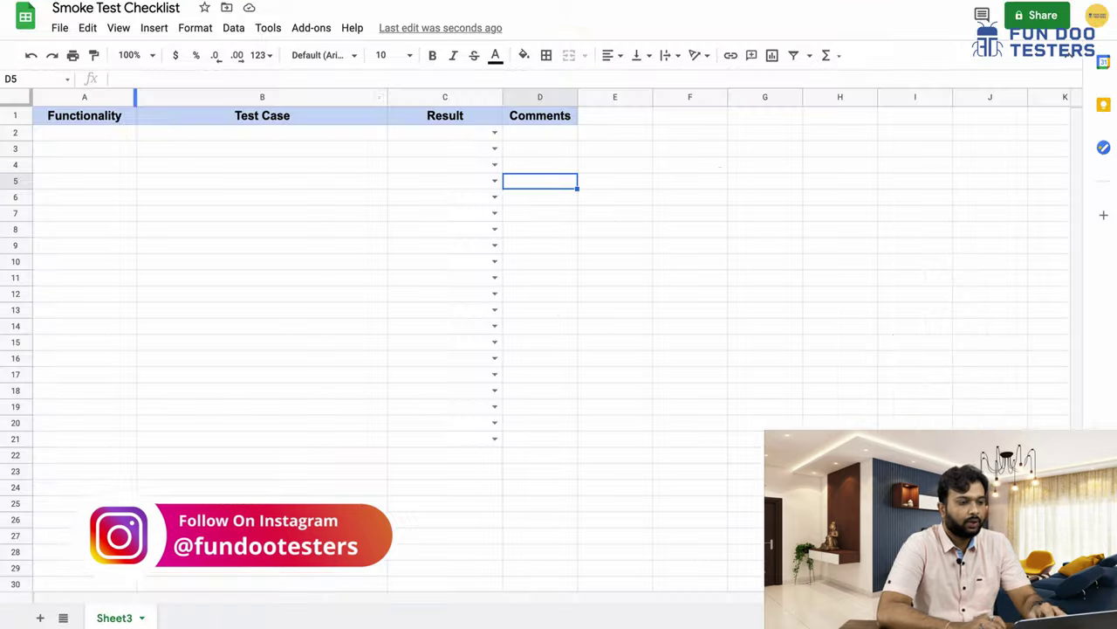
- Enter the functionality "Login /Sign up" in A2 with the test cases "Able to login" in B2 and "Able to sign up" in B3
{"action": "left_click", "coordinate": [99, 137]}
{"action": "type", "text": "Lo"}
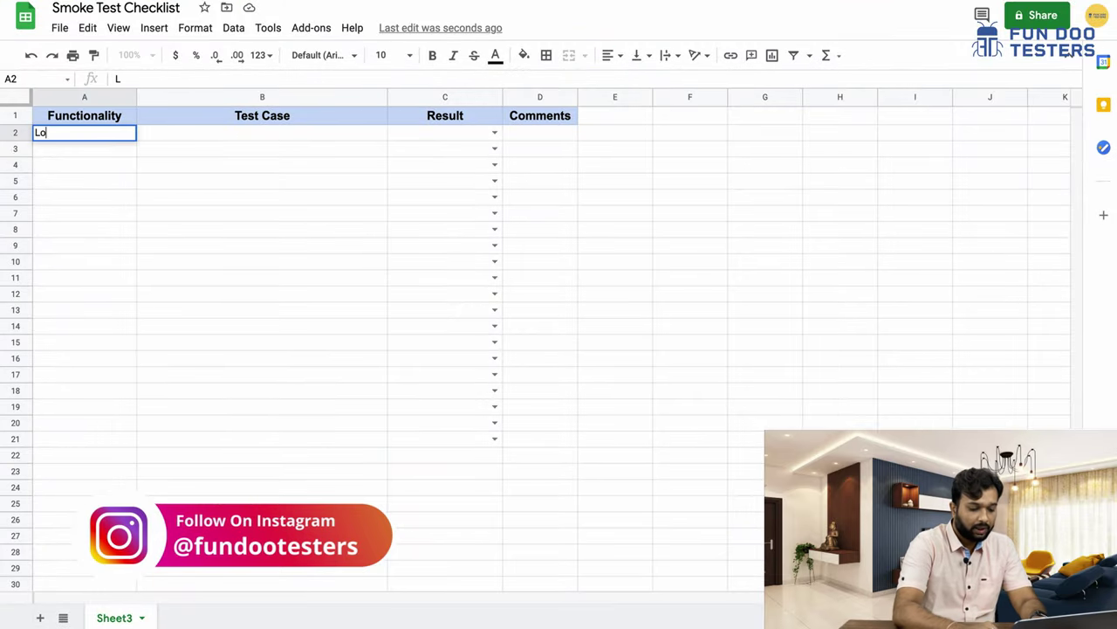
{"action": "type", "text": "gin /"}
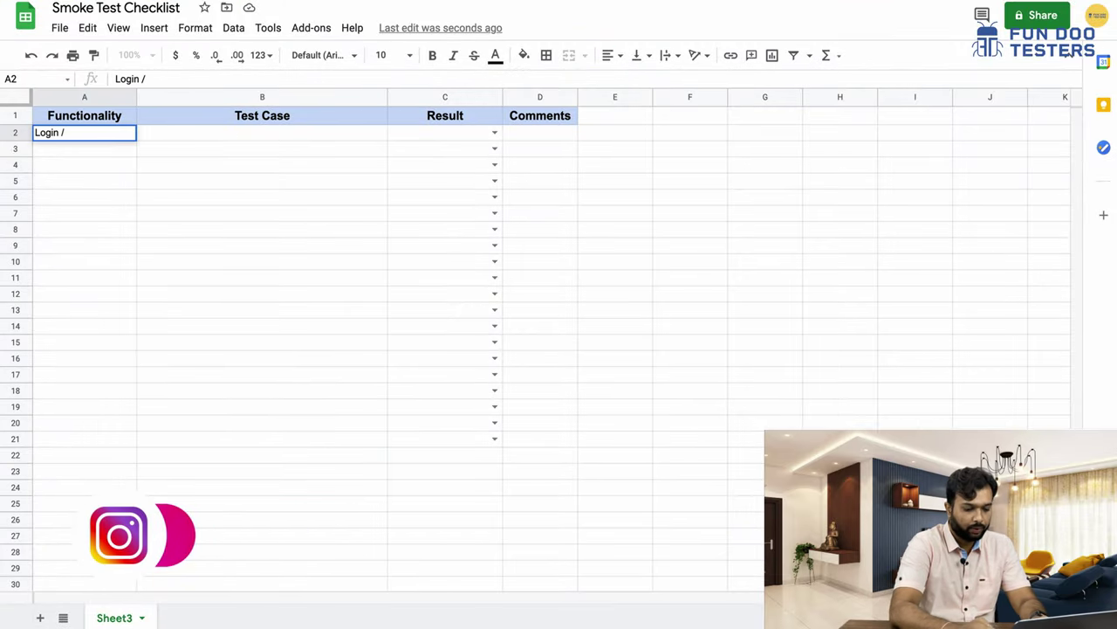
{"action": "type", "text": "Sign up"}
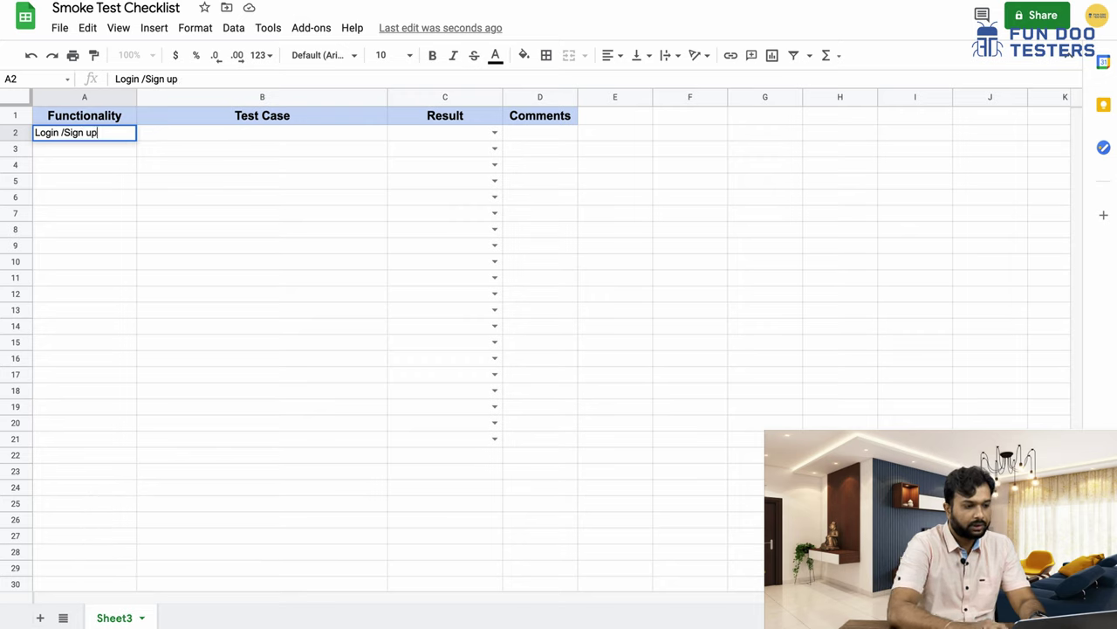
{"action": "left_click", "coordinate": [193, 143]}
{"action": "type", "text": "Able to login"}
{"action": "key", "text": "Return"}
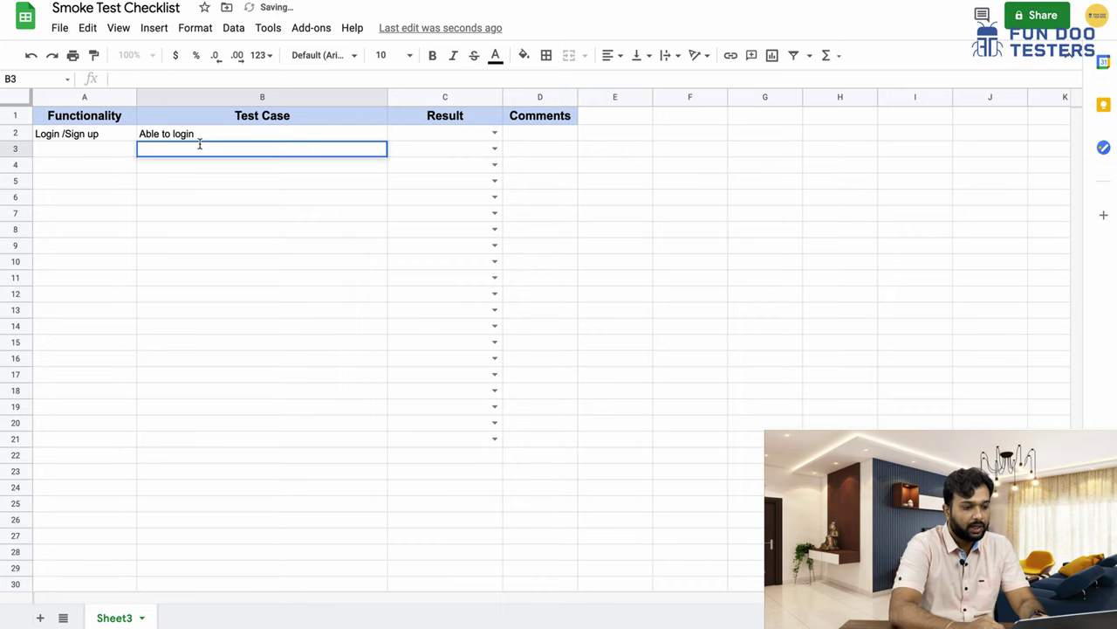
{"action": "type", "text": "Able to sign up"}
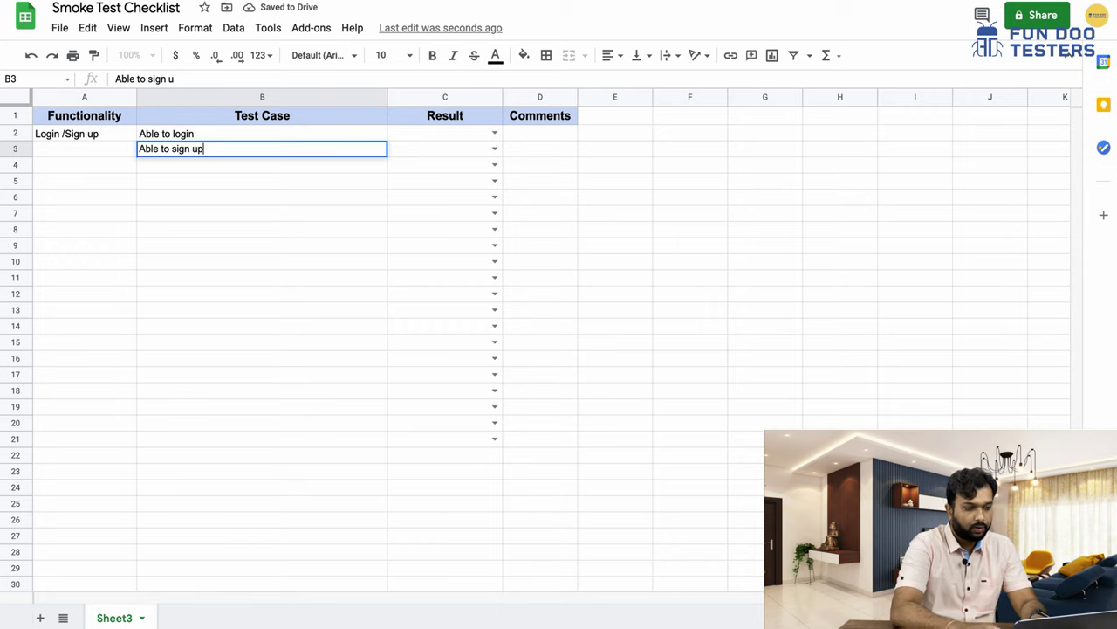
{"action": "left_click", "coordinate": [291, 201]}
- Set the results of the login and sign up test cases in C2 and C3 to Pass
{"action": "double_click", "coordinate": [428, 137]}
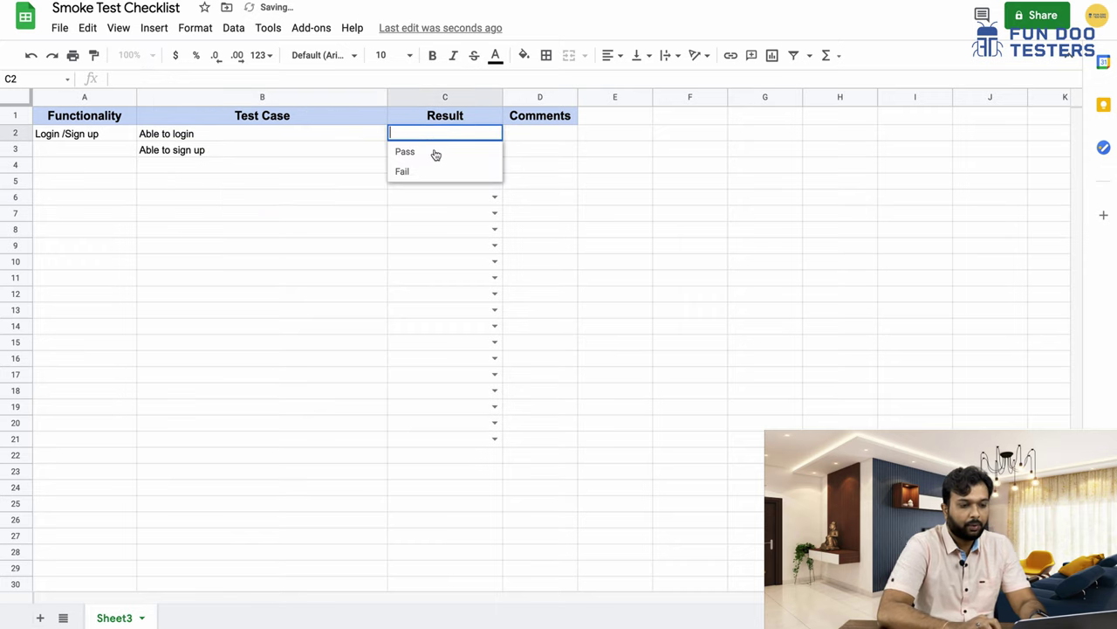
{"action": "left_click", "coordinate": [434, 153]}
{"action": "double_click", "coordinate": [439, 149]}
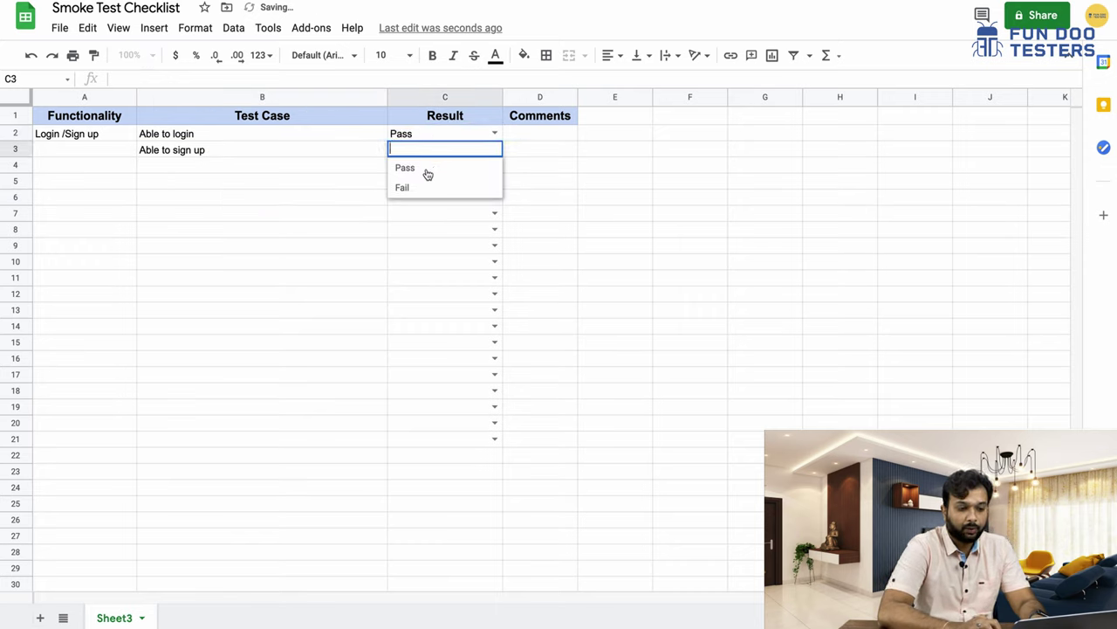
{"action": "left_click", "coordinate": [425, 172]}
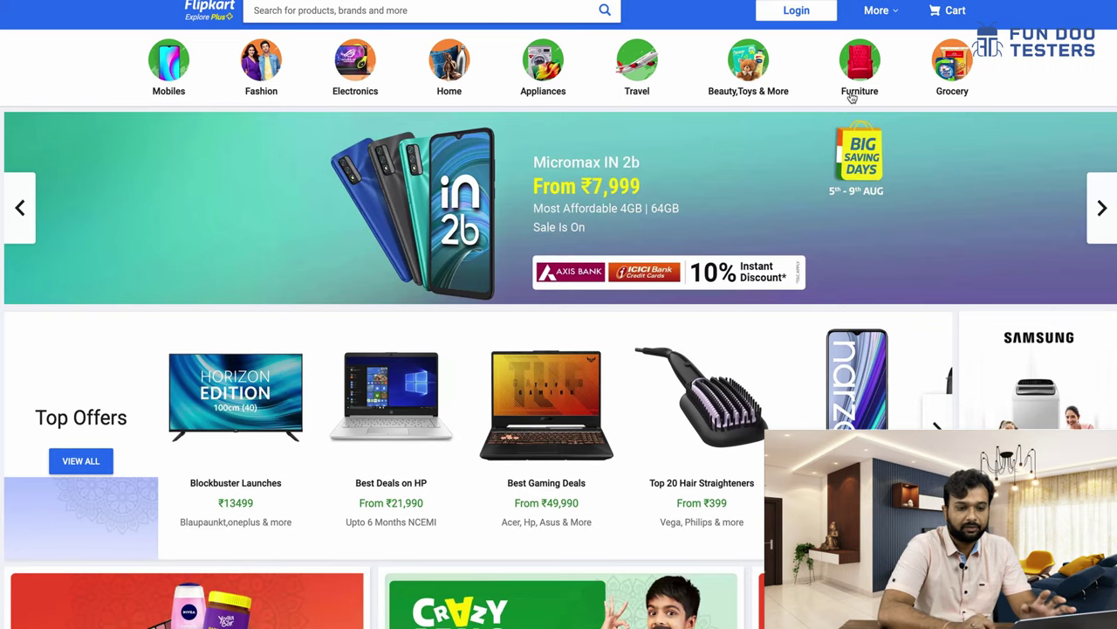
- Open the login form on the Flipkart site to check it, and close it
{"action": "left_click", "coordinate": [796, 10]}
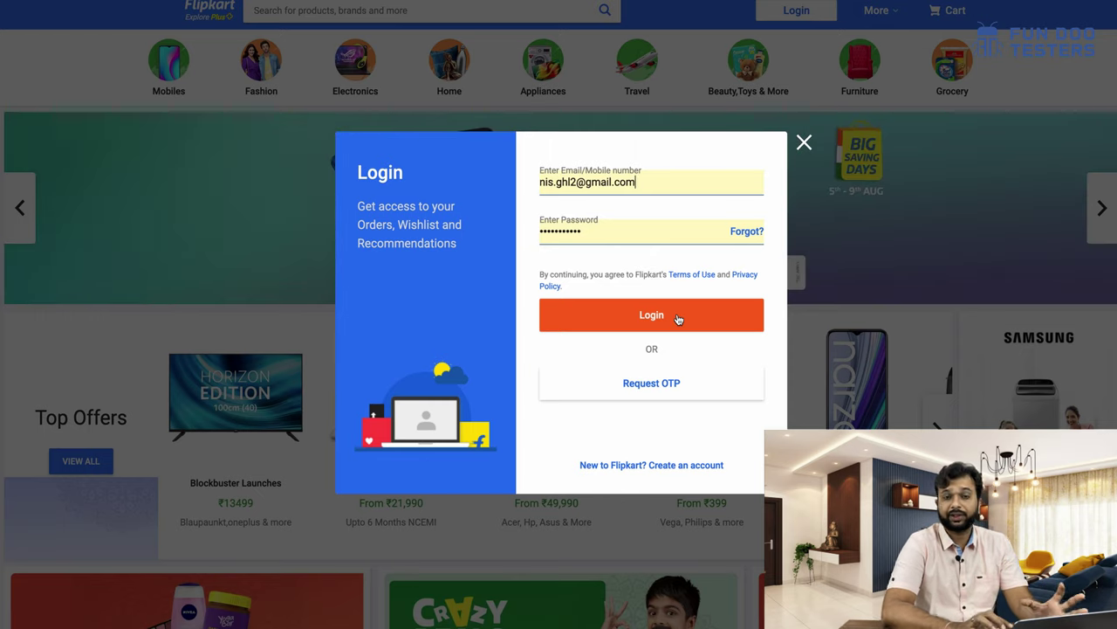
{"action": "left_click", "coordinate": [804, 141]}
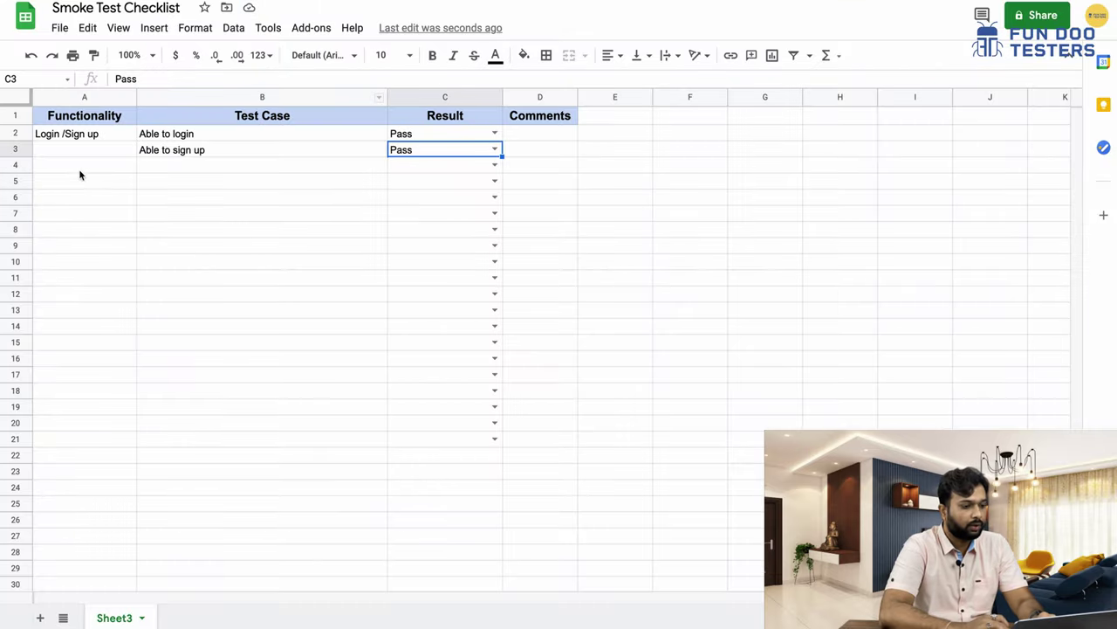
- In the checklist spreadsheet, enter "Categories" in A4, the test case "Able to navigate to different categories" in B4 and the result Pass in C4
{"action": "left_click", "coordinate": [79, 166]}
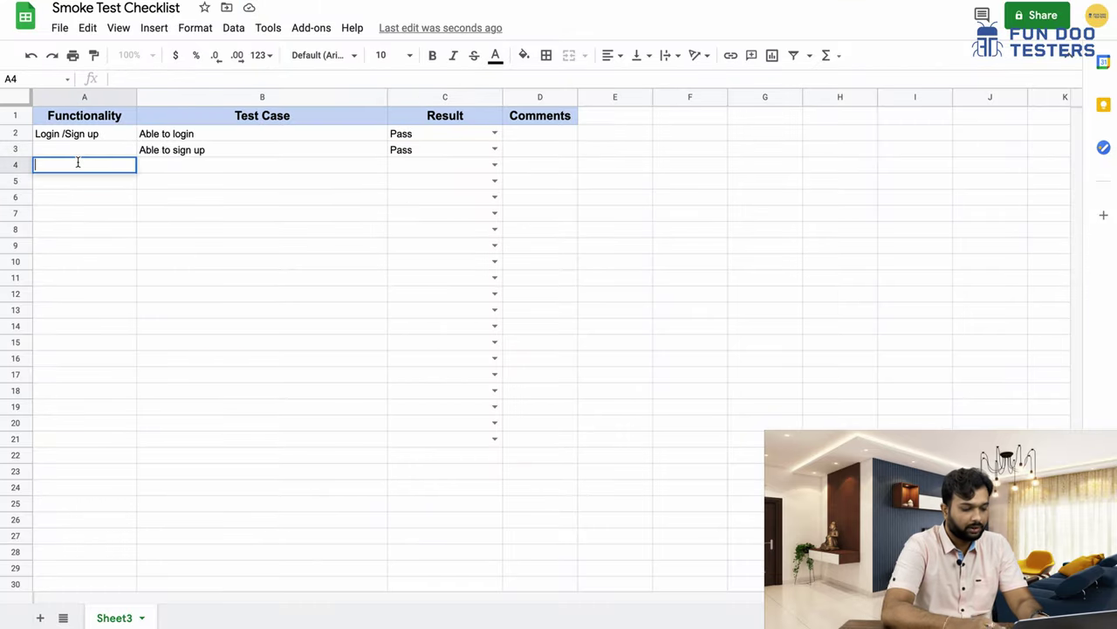
{"action": "type", "text": "Categories"}
{"action": "left_click", "coordinate": [157, 170]}
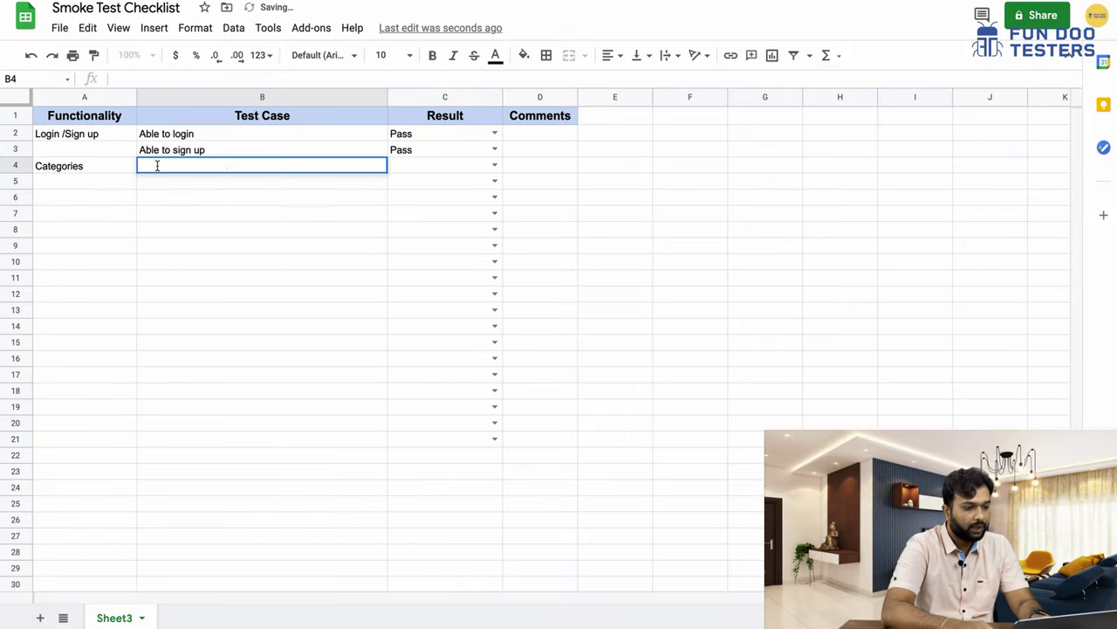
{"action": "type", "text": "Able to navigate ti"}
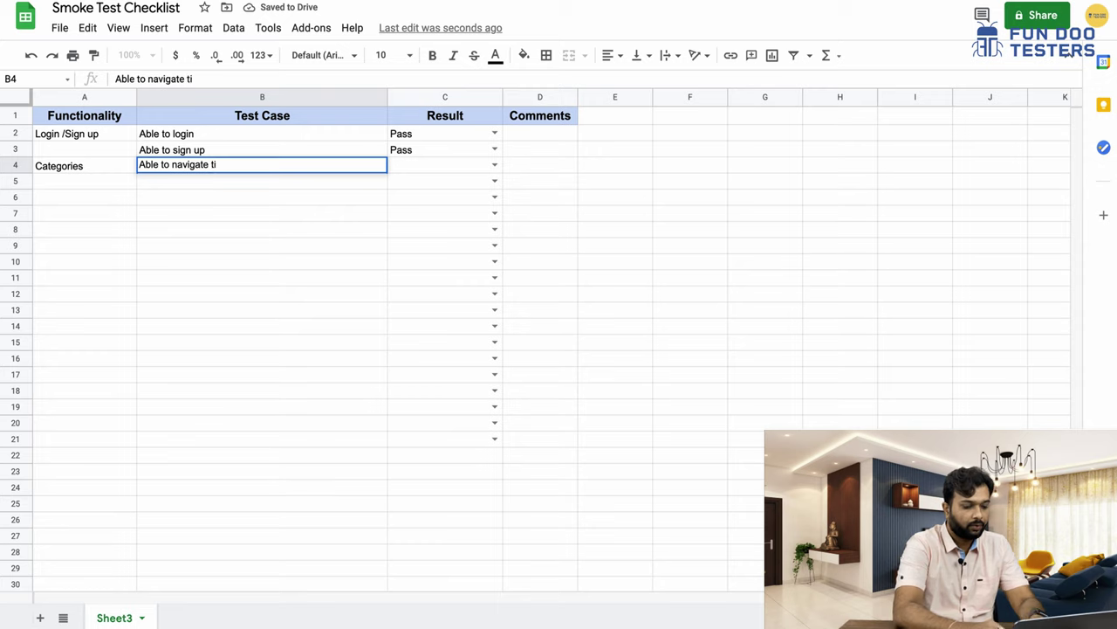
{"action": "type", "text": "to di"}
{"action": "key", "text": "BackSpace"}
{"action": "type", "text": "o different categories"}
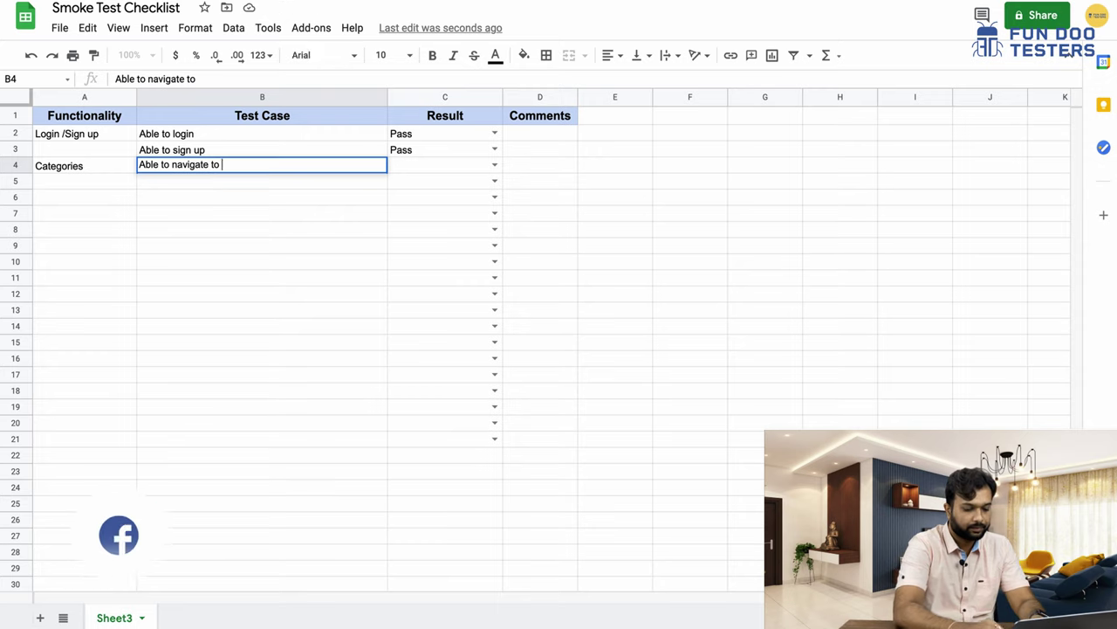
{"action": "double_click", "coordinate": [444, 168]}
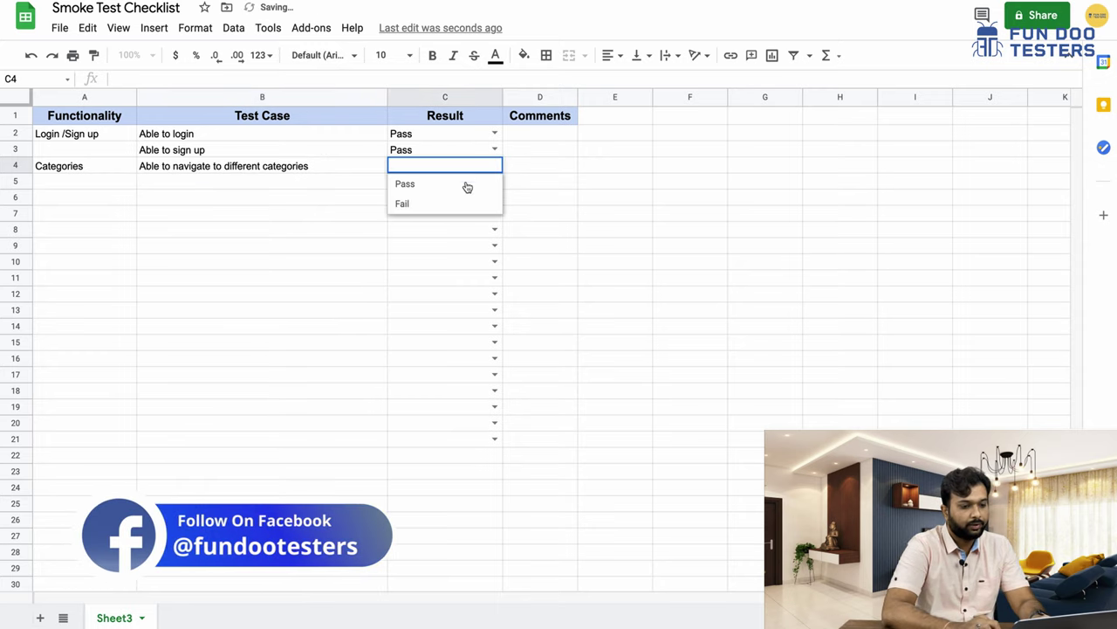
{"action": "left_click", "coordinate": [439, 184]}
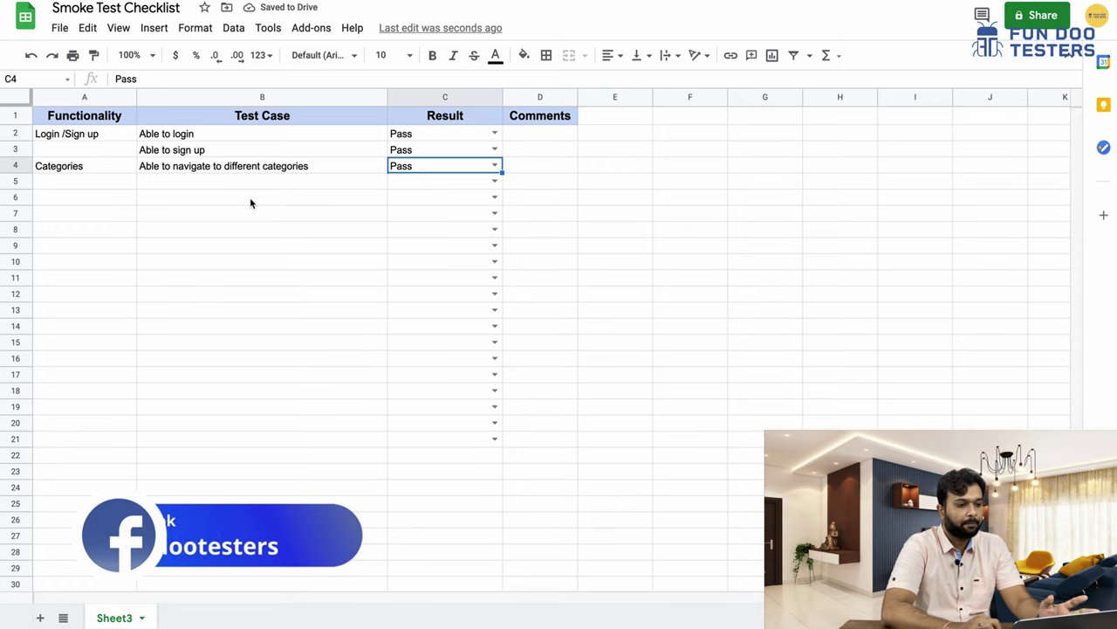
- Enter the functionality "Search" in A5 with the test case "Able to serch product" in B5
{"action": "left_click", "coordinate": [97, 186]}
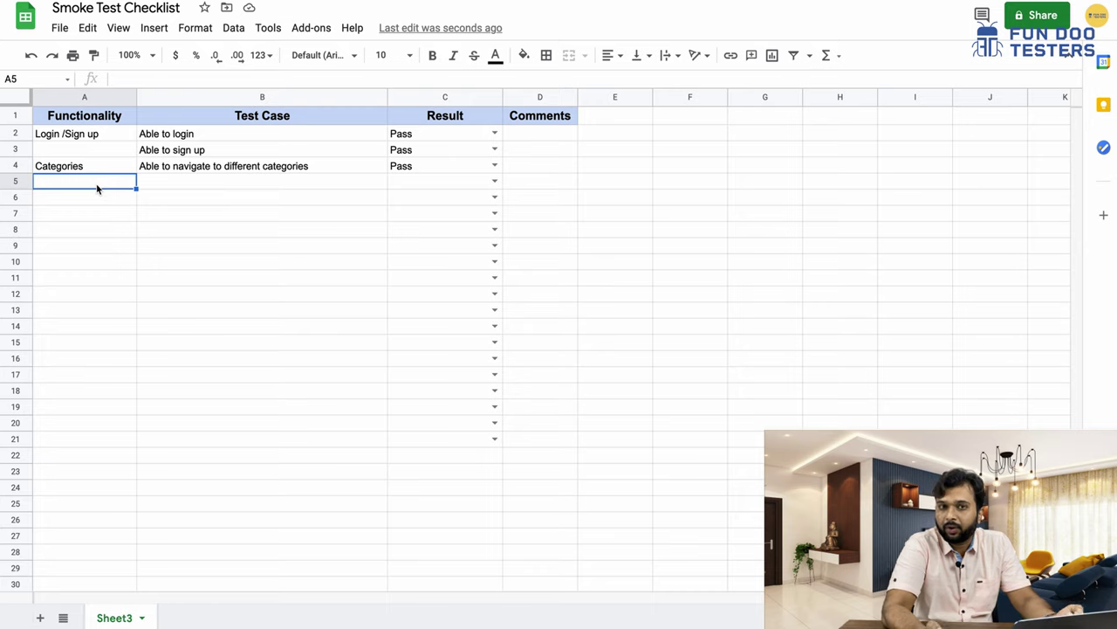
{"action": "double_click", "coordinate": [96, 184]}
{"action": "type", "text": "S"}
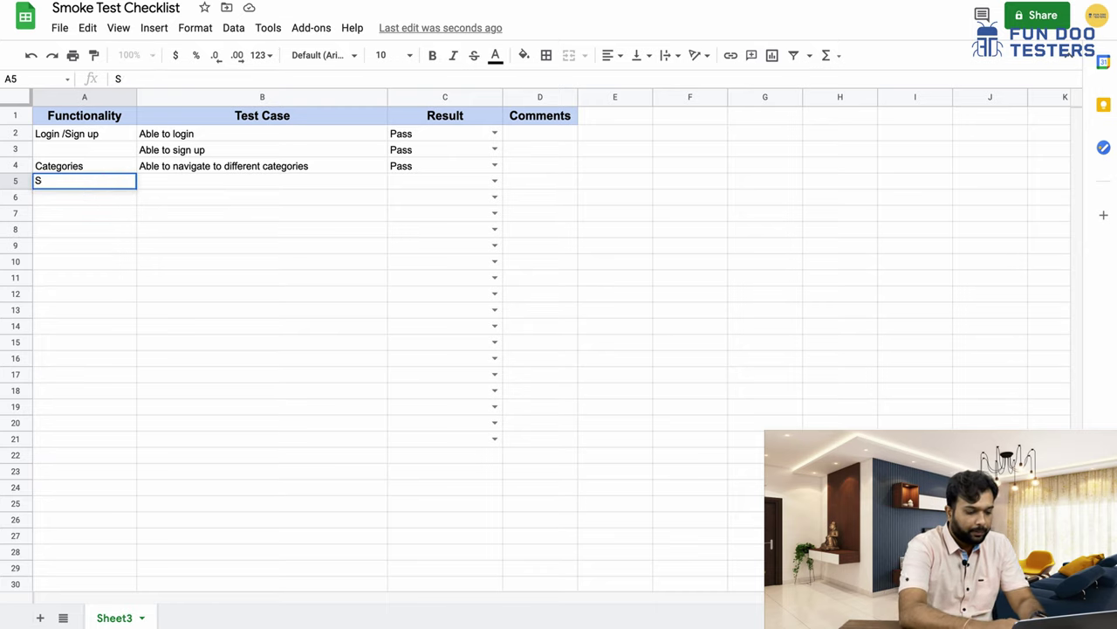
{"action": "type", "text": "earch"}
{"action": "left_click", "coordinate": [170, 180]}
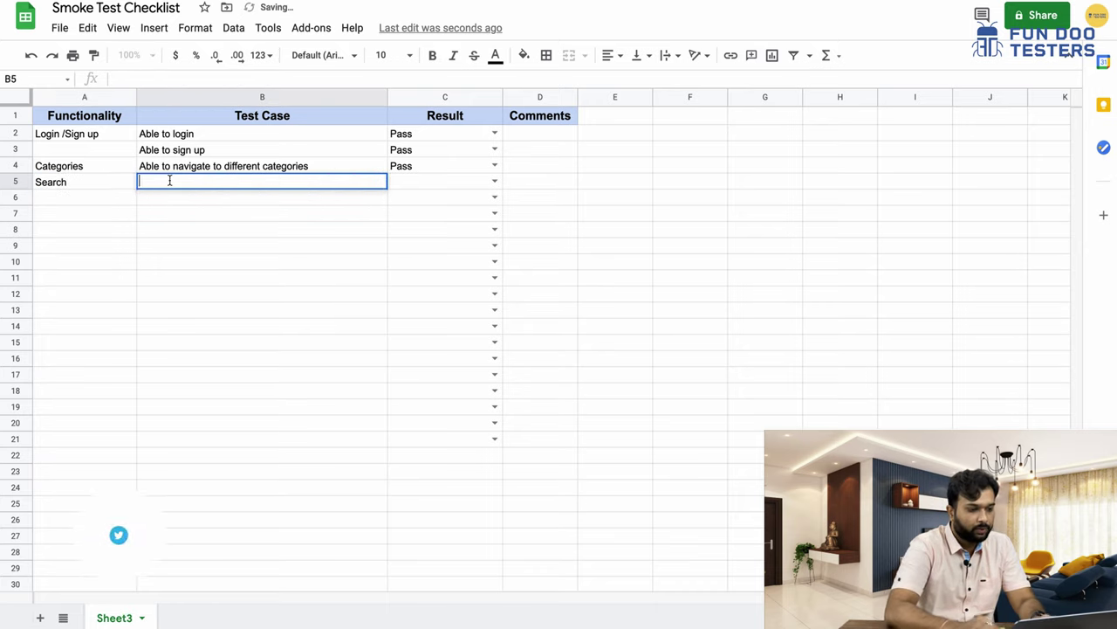
{"action": "type", "text": "Able to serch product"}
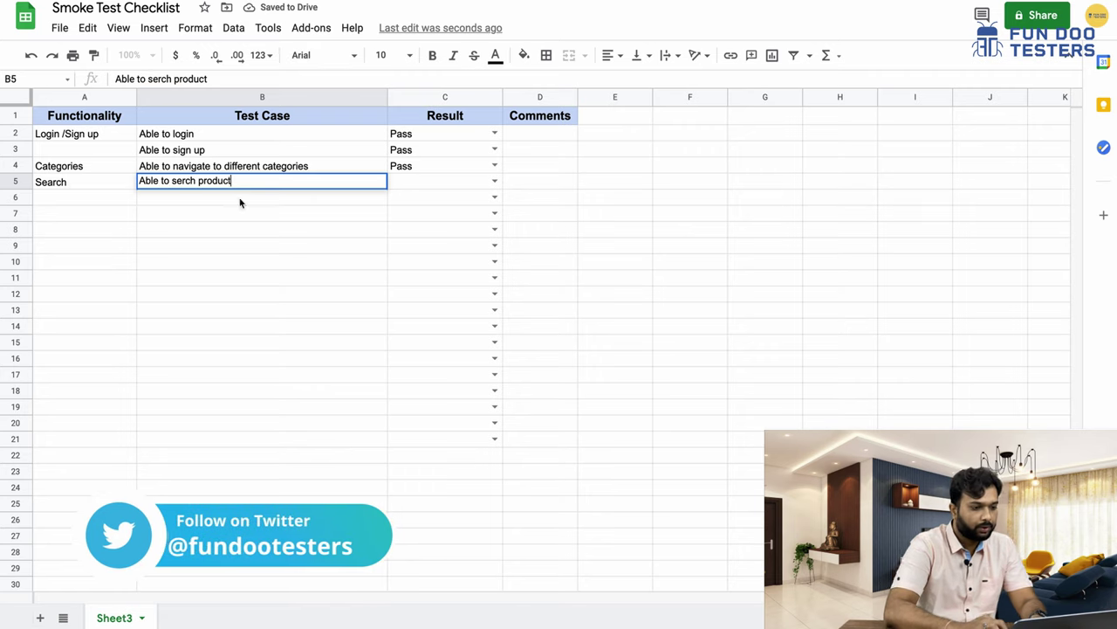
{"action": "left_click", "coordinate": [253, 225]}
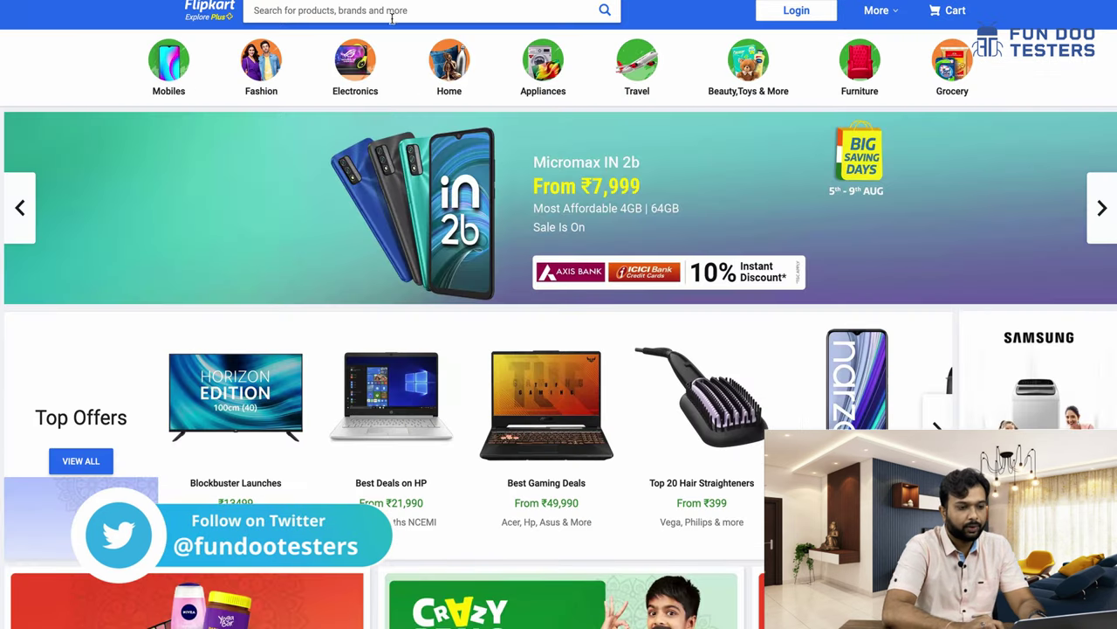
- On the Flipkart site, search for "iphone 11" and open the APPLE iPhone 11 (Black, 64 GB) product page
{"action": "left_click", "coordinate": [393, 12]}
{"action": "type", "text": "iphone"}
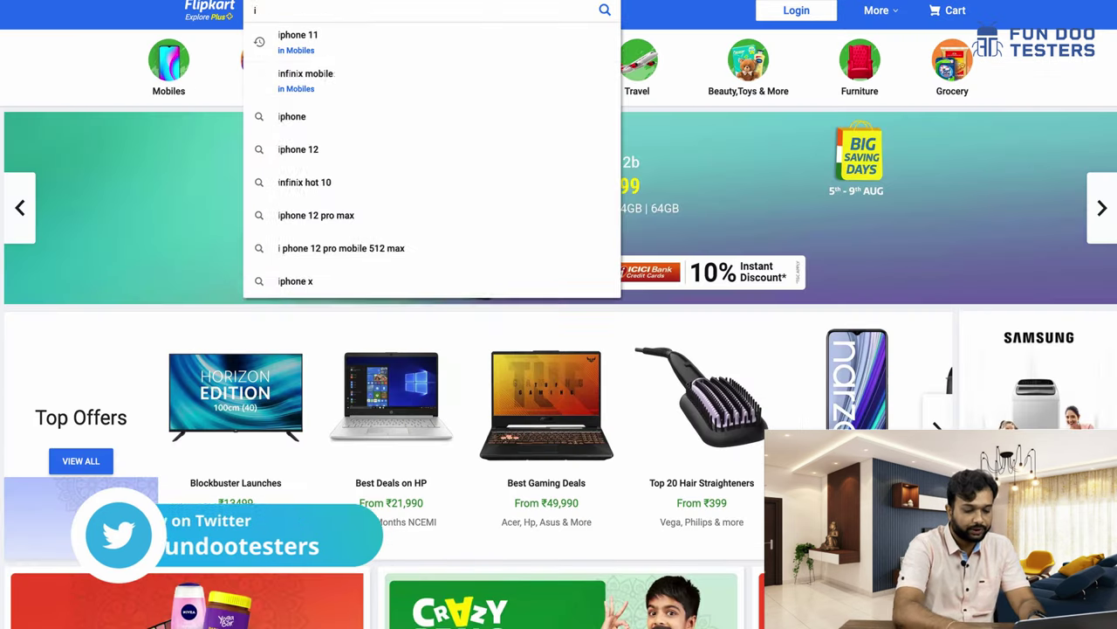
{"action": "left_click", "coordinate": [427, 44]}
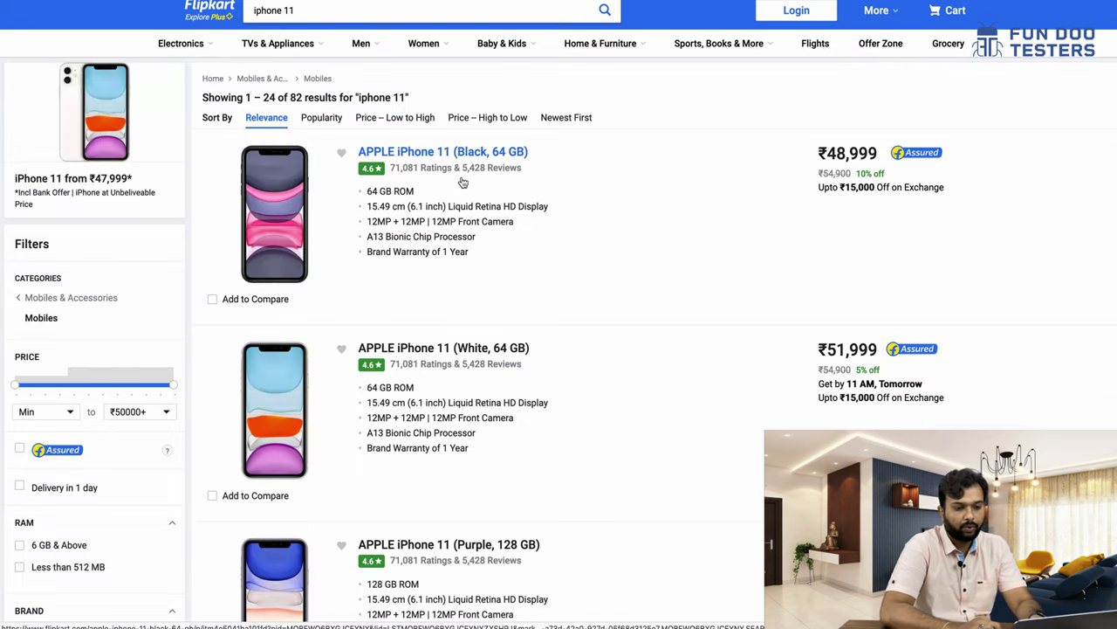
{"action": "left_click", "coordinate": [467, 209]}
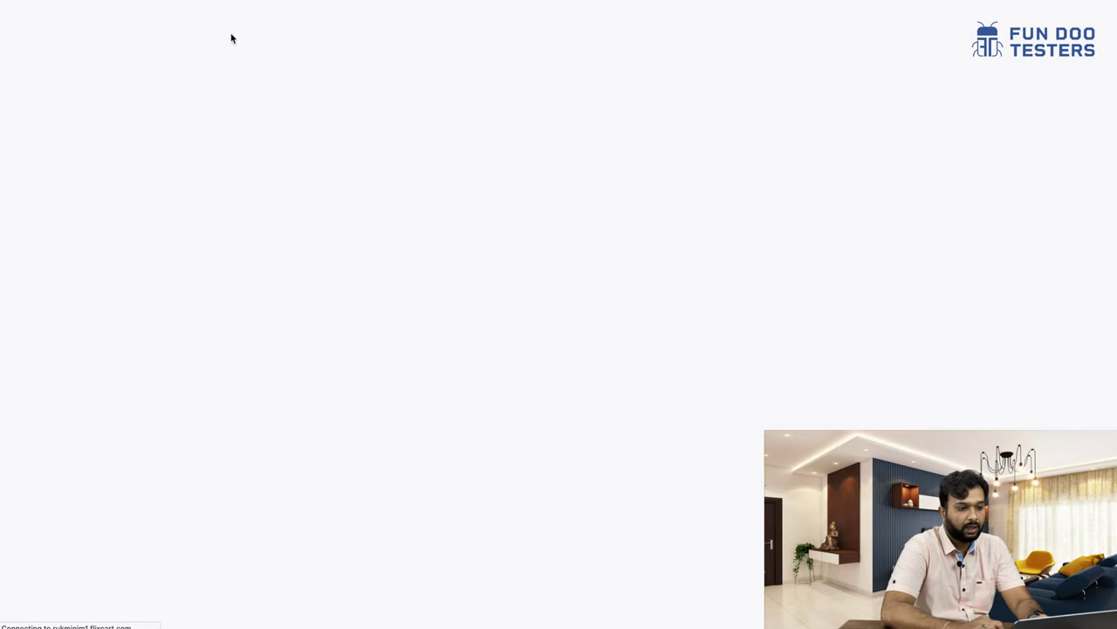
- Return to the checklist spreadsheet and enter the functionality "Buy Product" in A6
{"action": "key", "text": "ctrl+Tab"}
{"action": "left_click", "coordinate": [76, 201]}
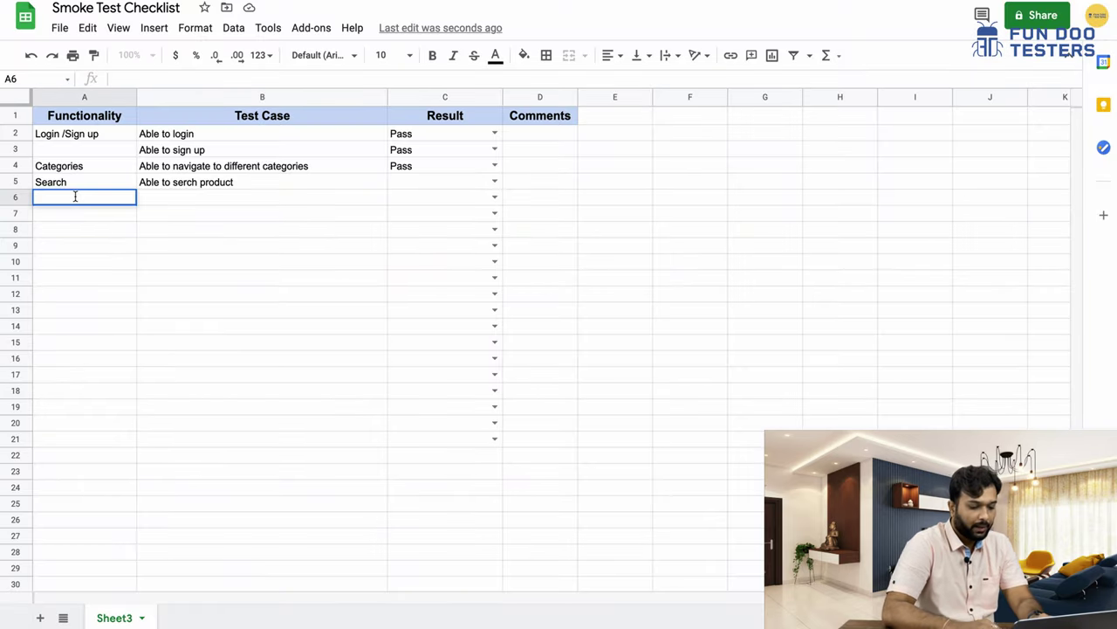
{"action": "type", "text": "Buy Product"}
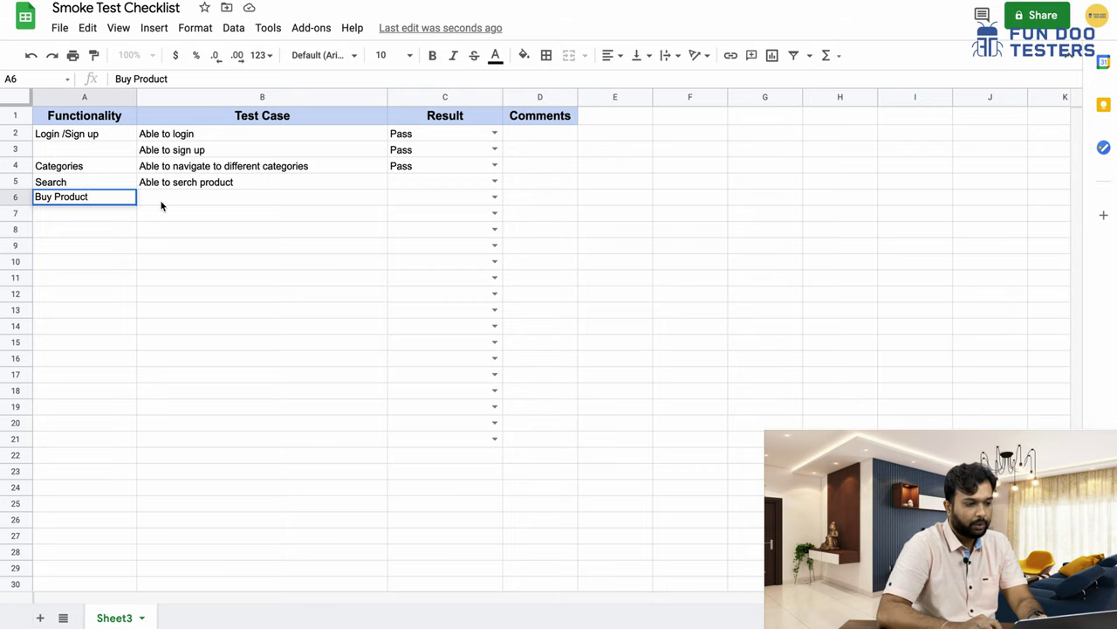
{"action": "left_click", "coordinate": [176, 197]}
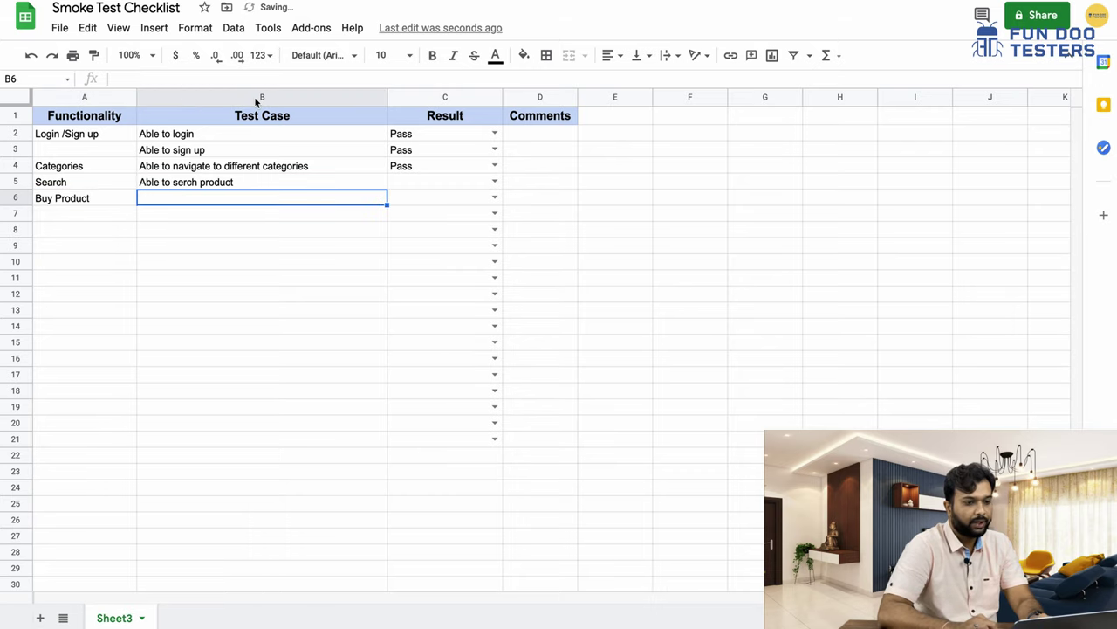
{"action": "key", "text": "ctrl+Tab"}
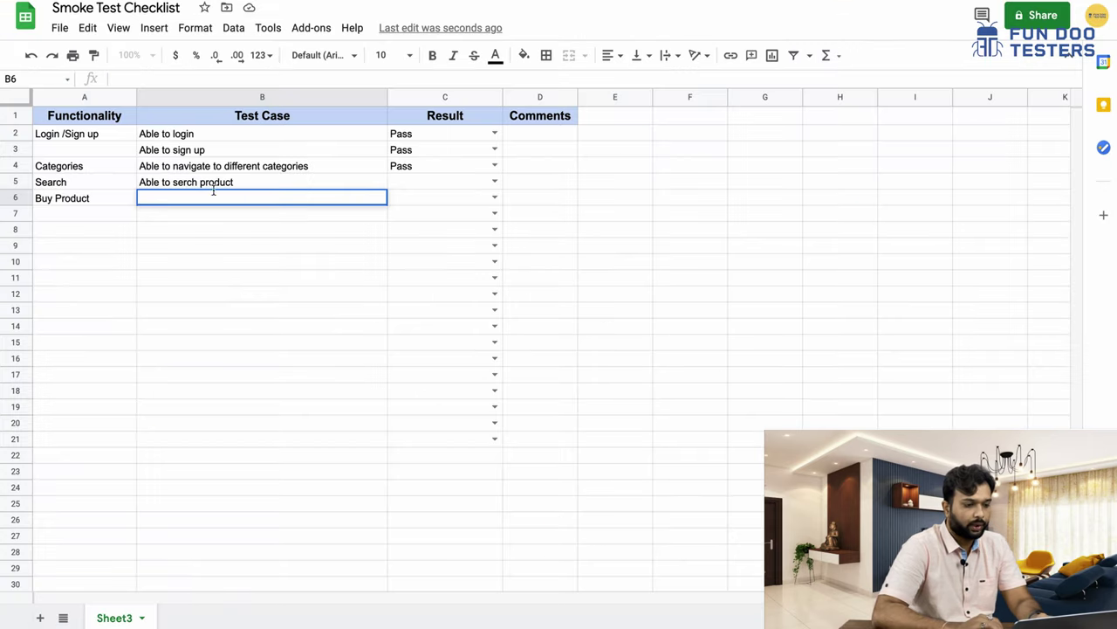
- Enter the test cases "Able to navigate to product listing page" in B6 and "Able to select all the information of the product." in B7
{"action": "type", "text": "Able to "}
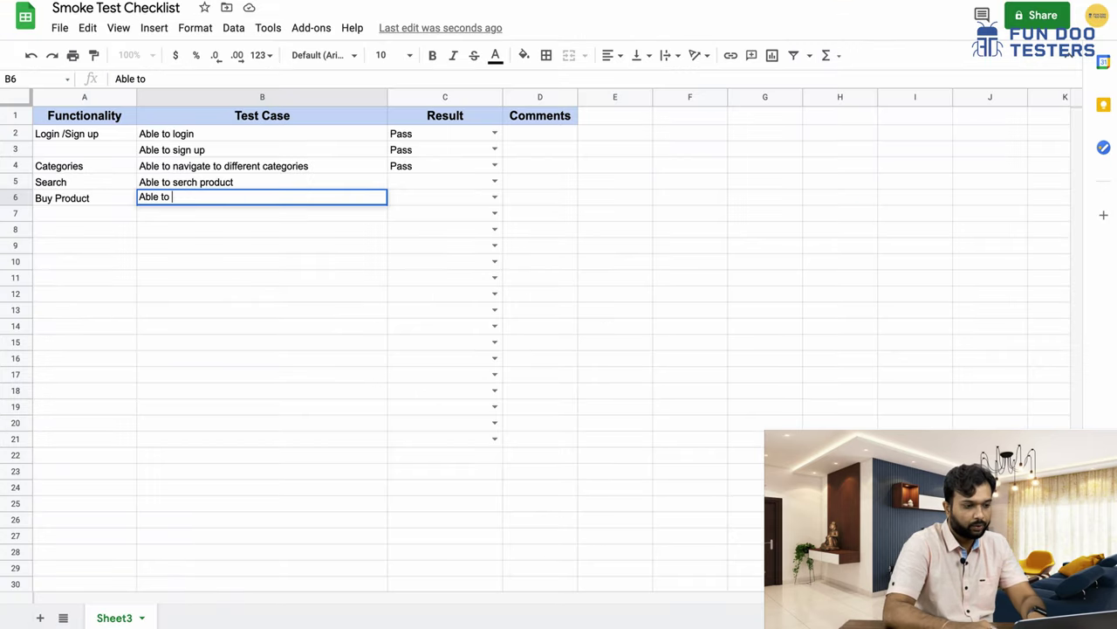
{"action": "type", "text": "product listing page"}
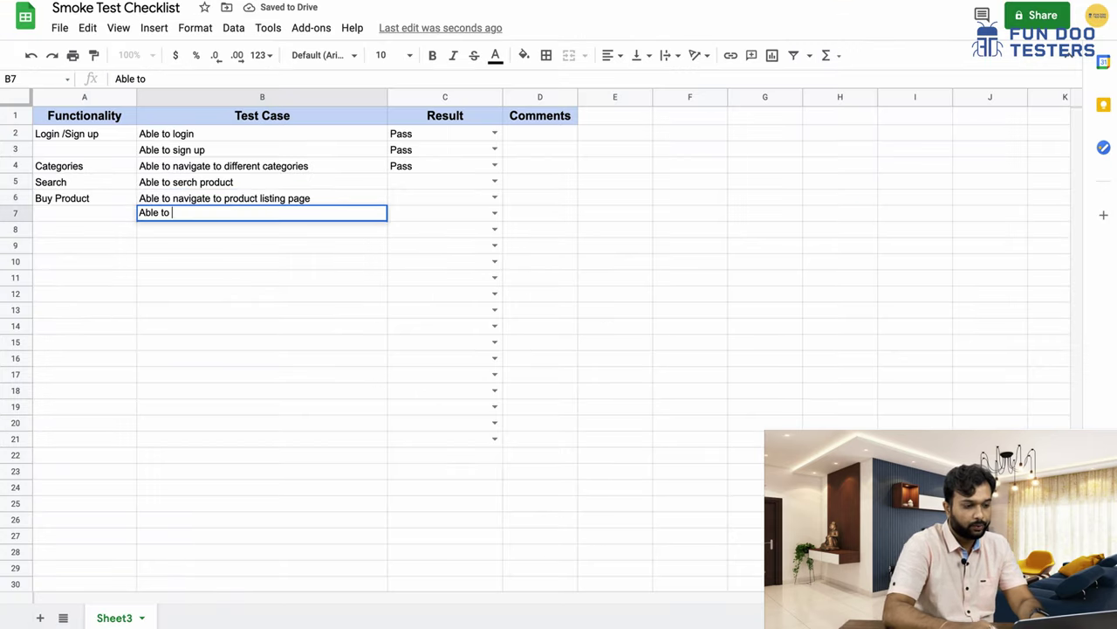
{"action": "type", "text": "select all the information of"}
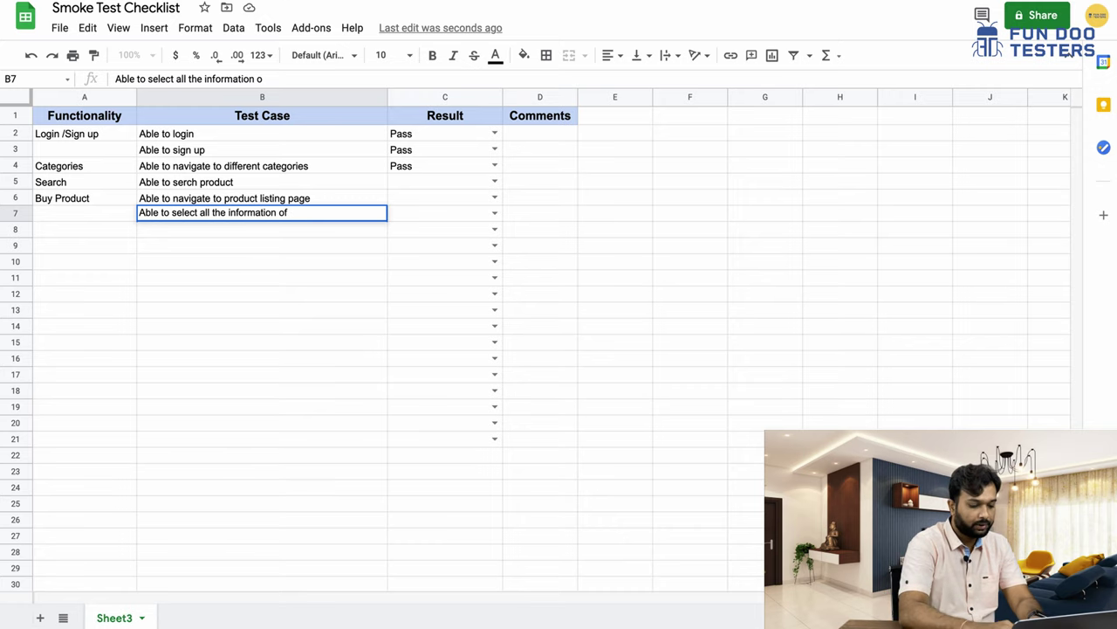
{"action": "type", "text": " the product."}
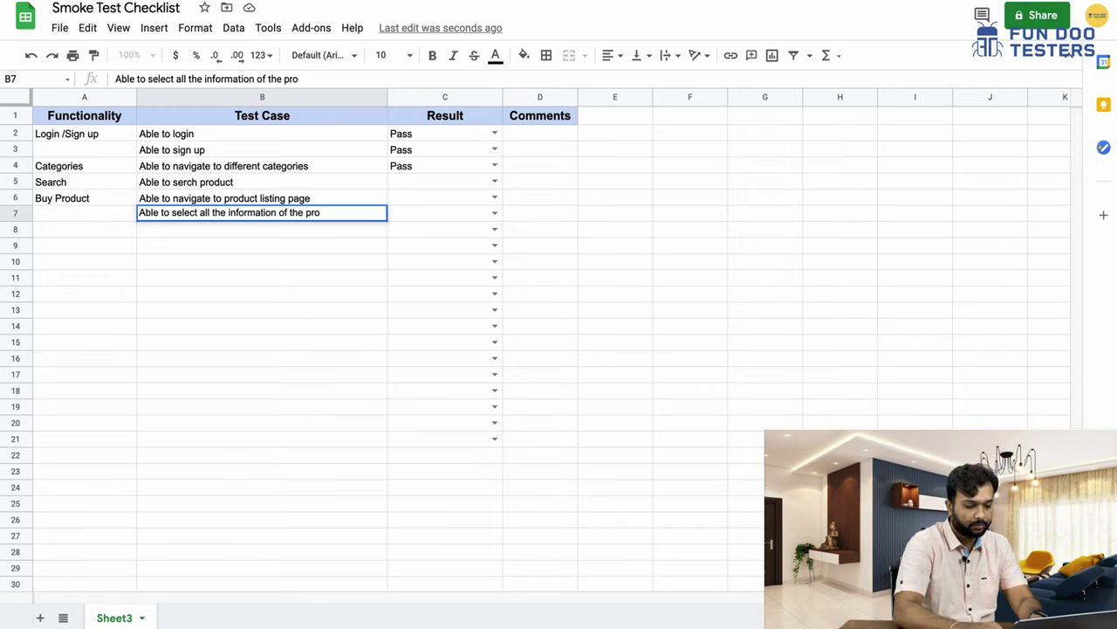
{"action": "left_click", "coordinate": [351, 264]}
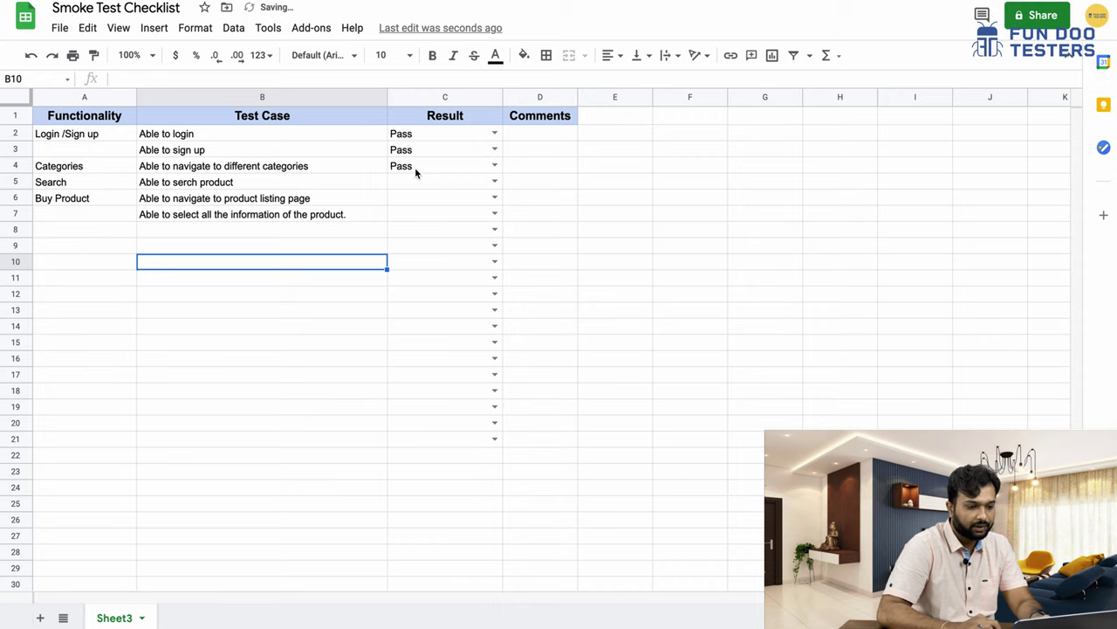
- Set the results of the search and both buy product test cases in C5, C6 and C7 to Pass
{"action": "double_click", "coordinate": [418, 184]}
{"action": "left_click", "coordinate": [422, 200]}
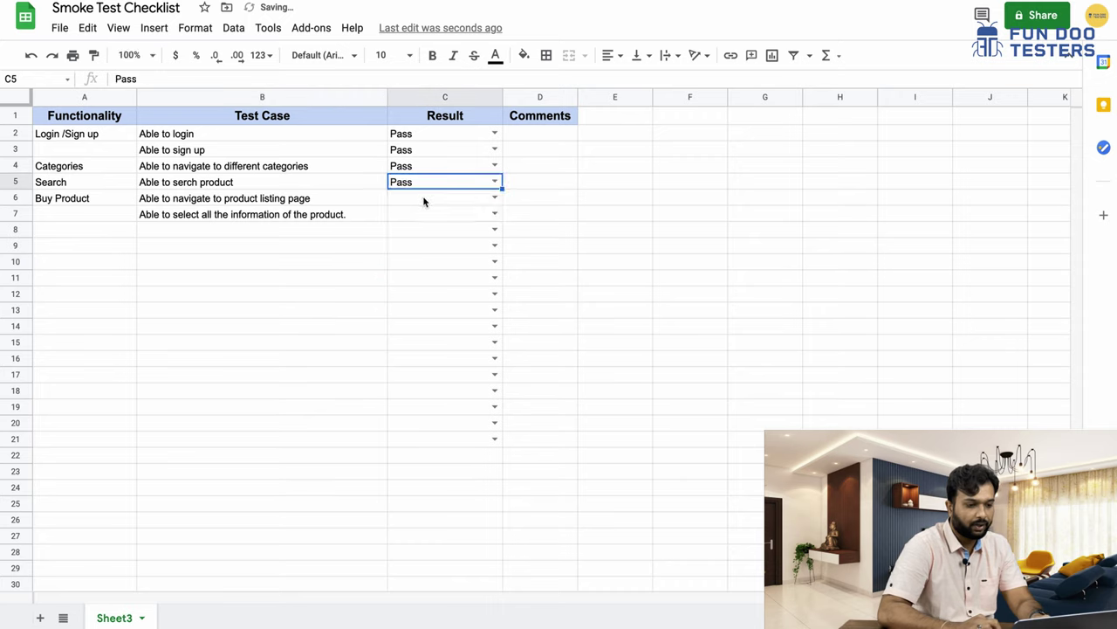
{"action": "left_click", "coordinate": [424, 201]}
{"action": "double_click", "coordinate": [424, 201]}
{"action": "left_click", "coordinate": [422, 216]}
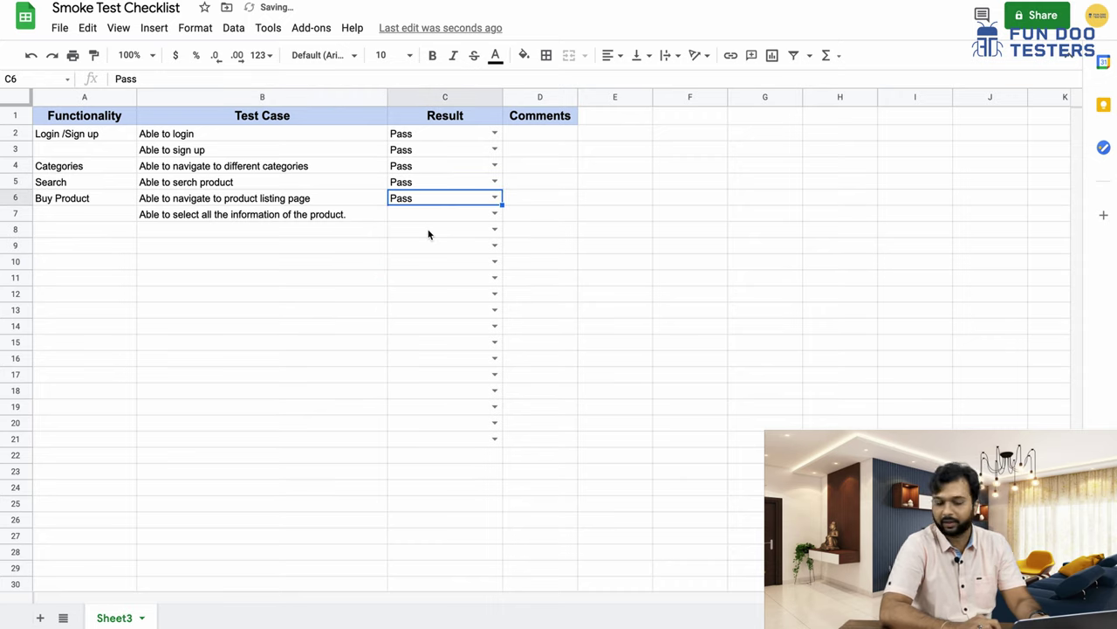
{"action": "left_click", "coordinate": [428, 217]}
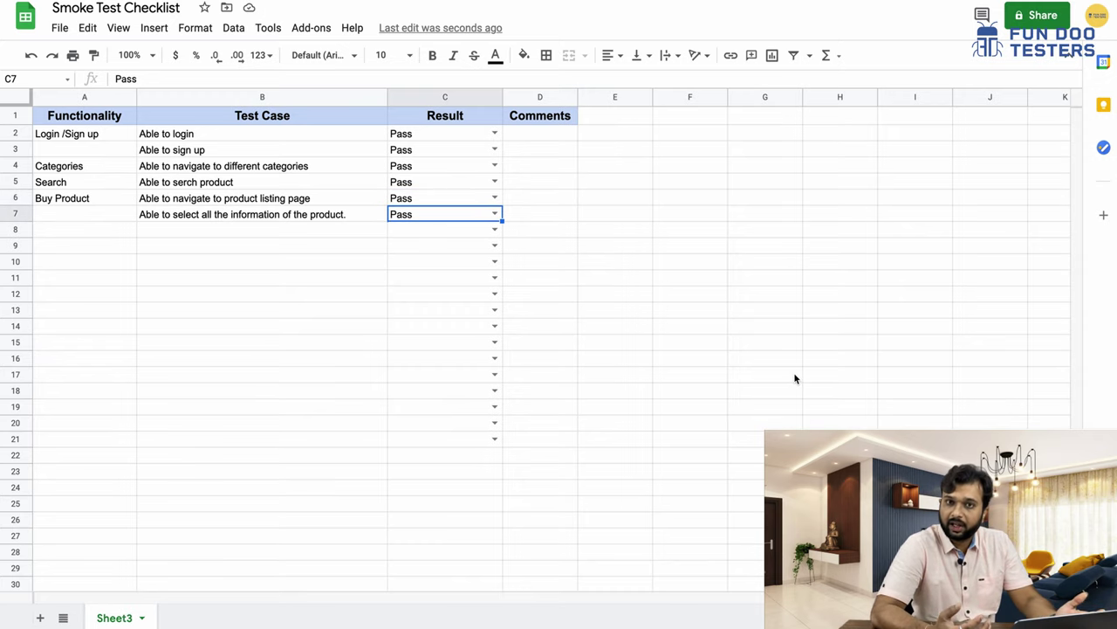
- On the Flipkart iPhone 11 page, look through the add-on offers and add the phone with the Disney+ Hotstar VIP add-on to the cart
{"action": "left_click", "coordinate": [215, 234]}
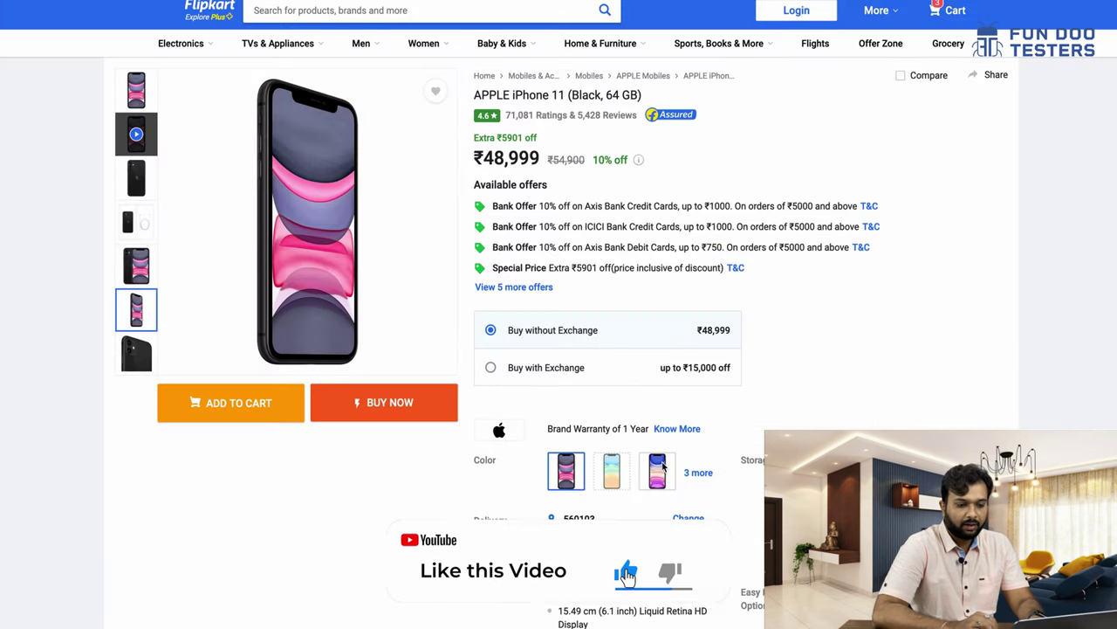
{"action": "scroll", "coordinate": [760, 441], "scroll_direction": "down", "scroll_amount": 6}
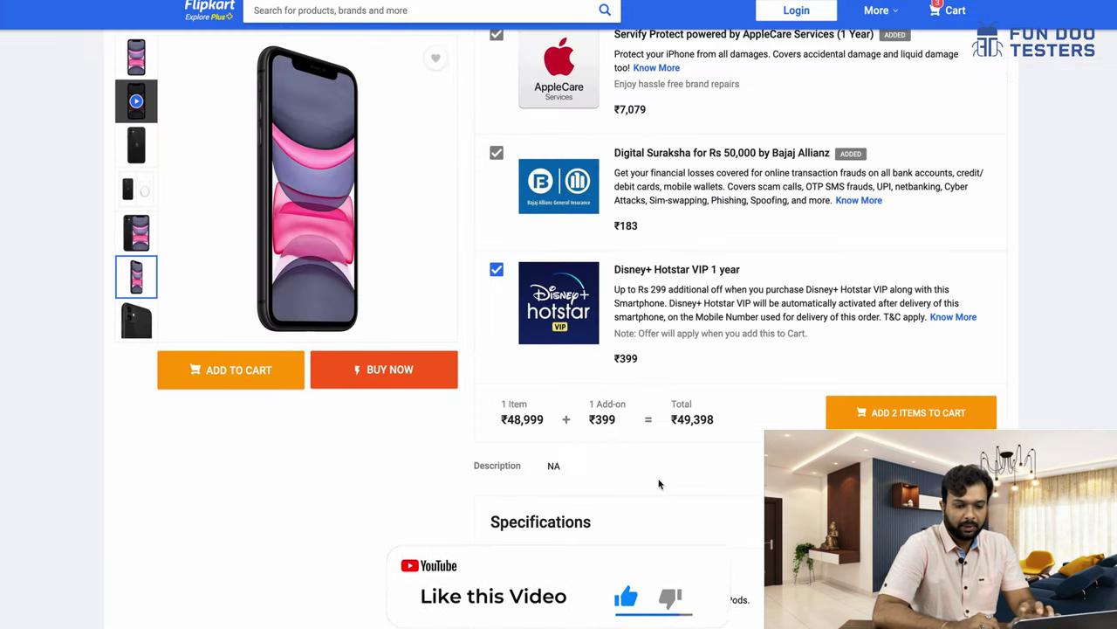
{"action": "left_click", "coordinate": [908, 413]}
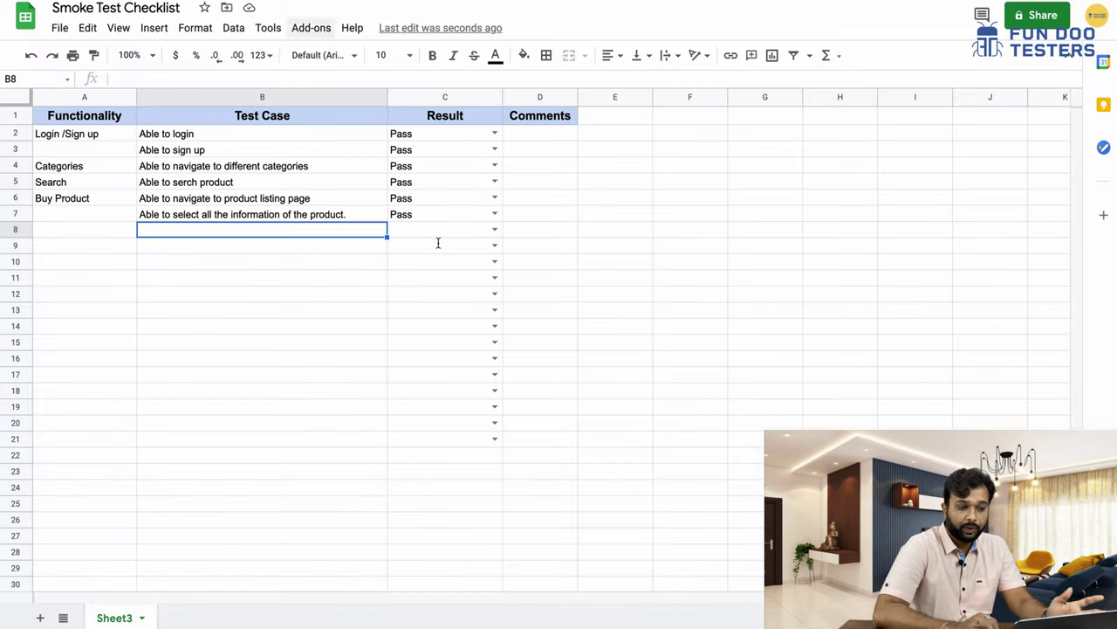
- In the checklist spreadsheet, enter the functionality "Review" in A8 with the test case "Able to display reviews" in B8
{"action": "left_click", "coordinate": [102, 229]}
{"action": "type", "text": "Review"}
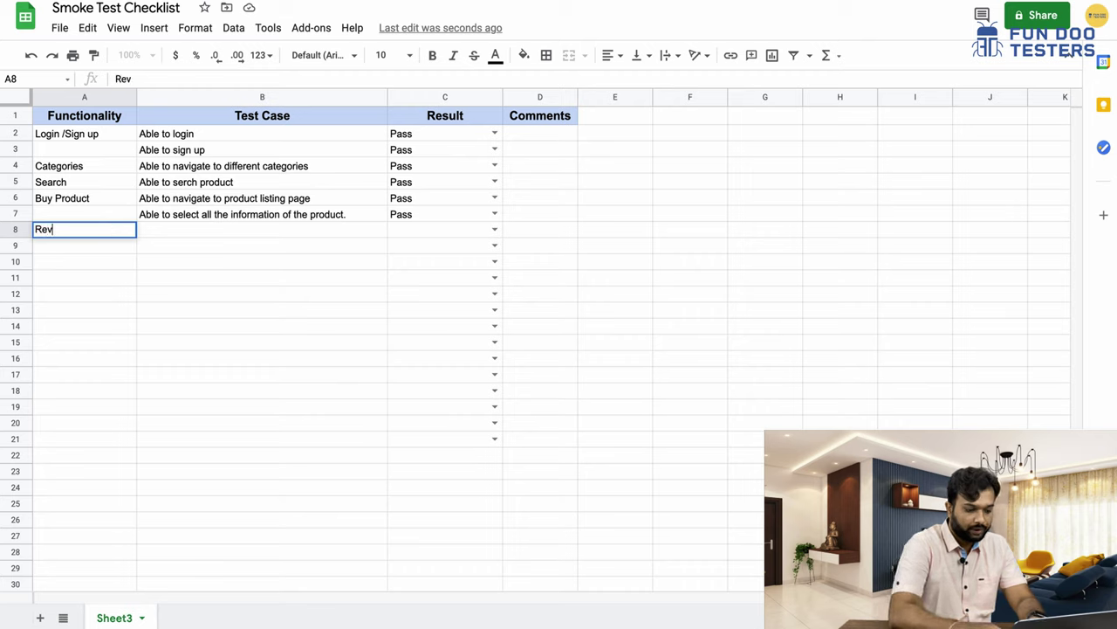
{"action": "left_click", "coordinate": [155, 228]}
{"action": "type", "text": "Able to"}
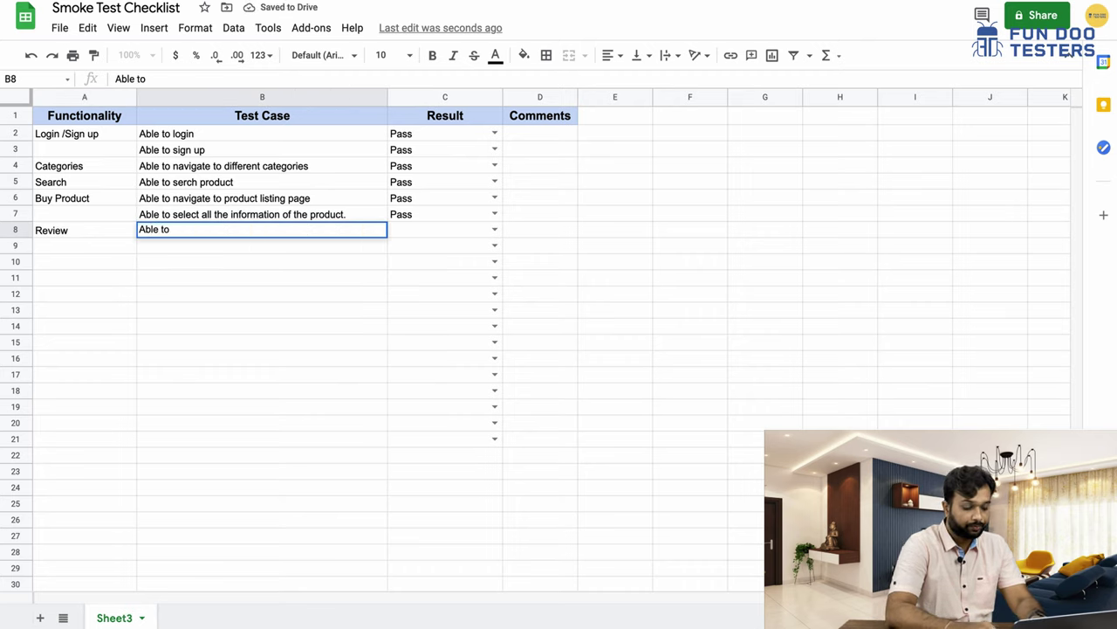
{"action": "type", "text": " display "}
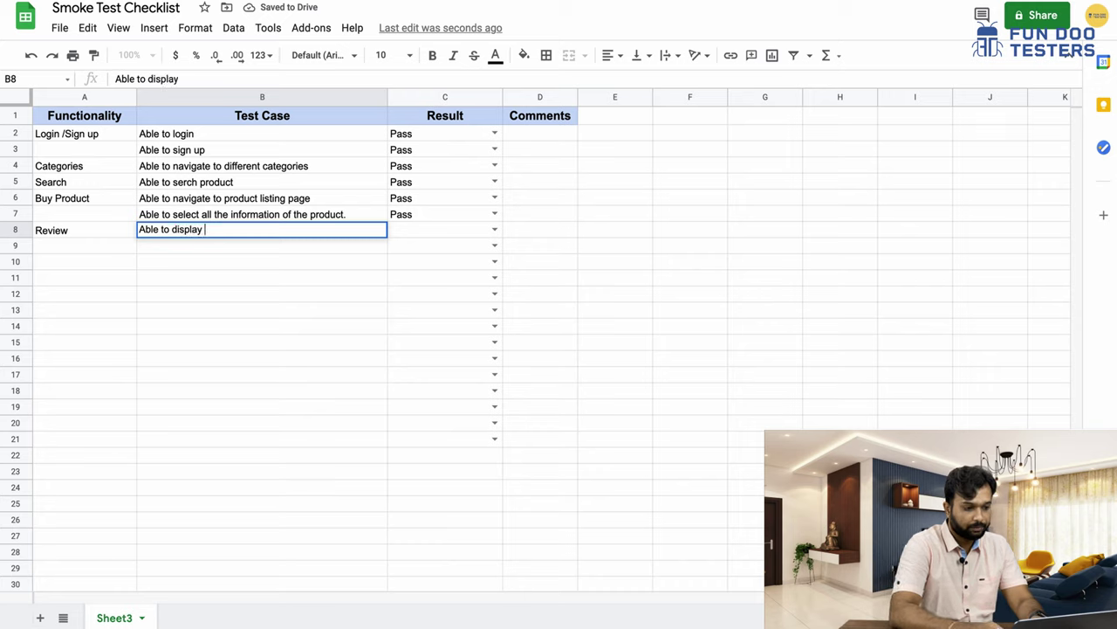
{"action": "type", "text": "reviews"}
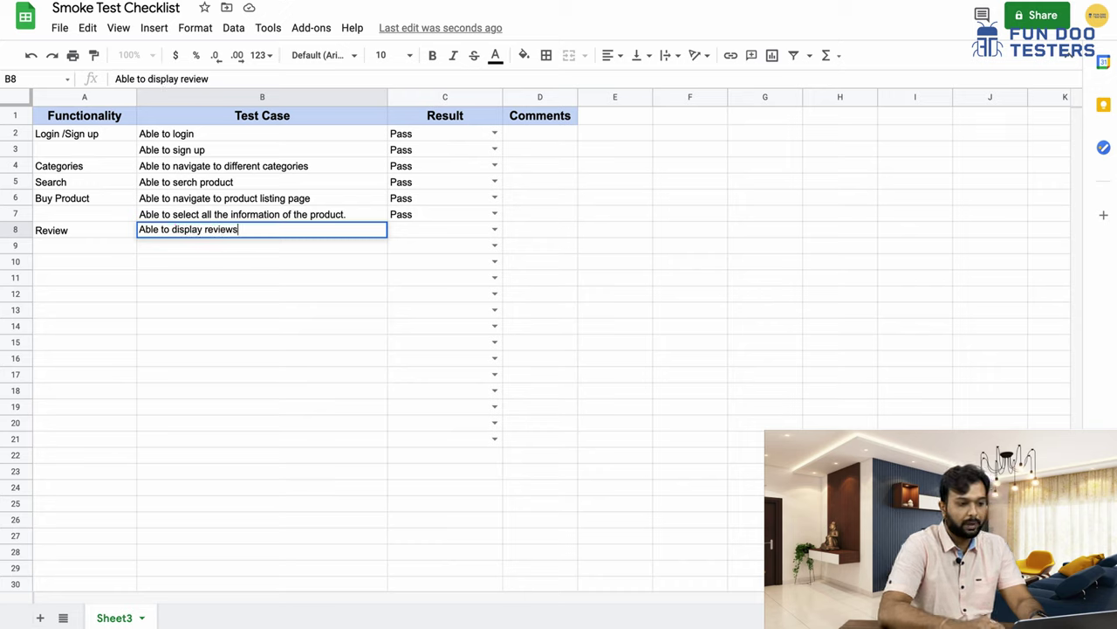
- Set the result of the review test case in C8 to Pass
{"action": "left_click", "coordinate": [425, 231]}
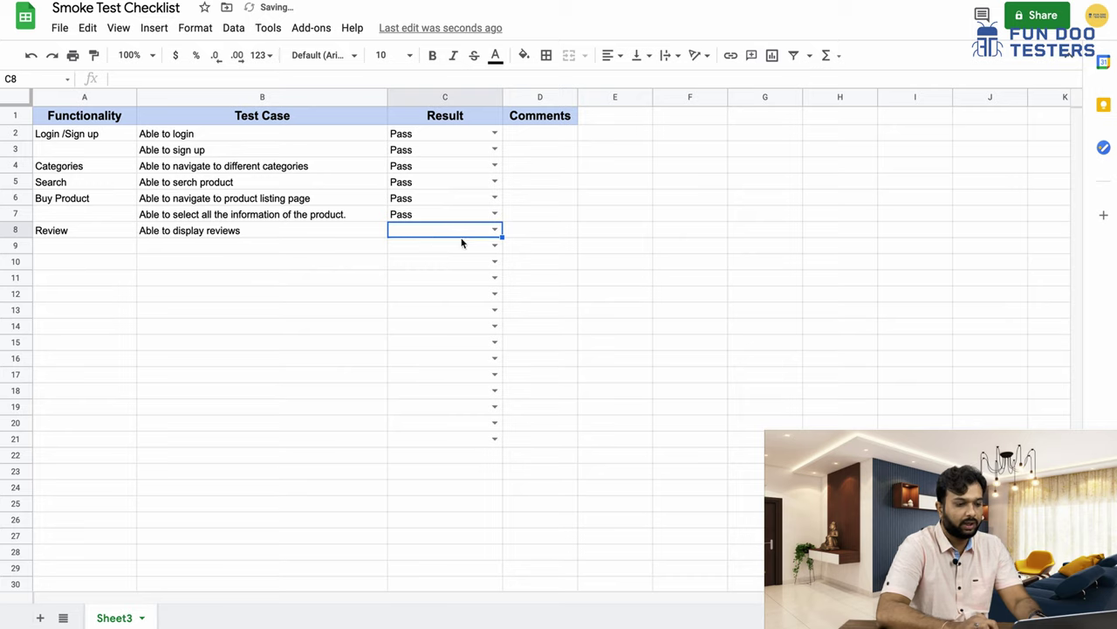
{"action": "left_click", "coordinate": [494, 230]}
{"action": "left_click", "coordinate": [459, 252]}
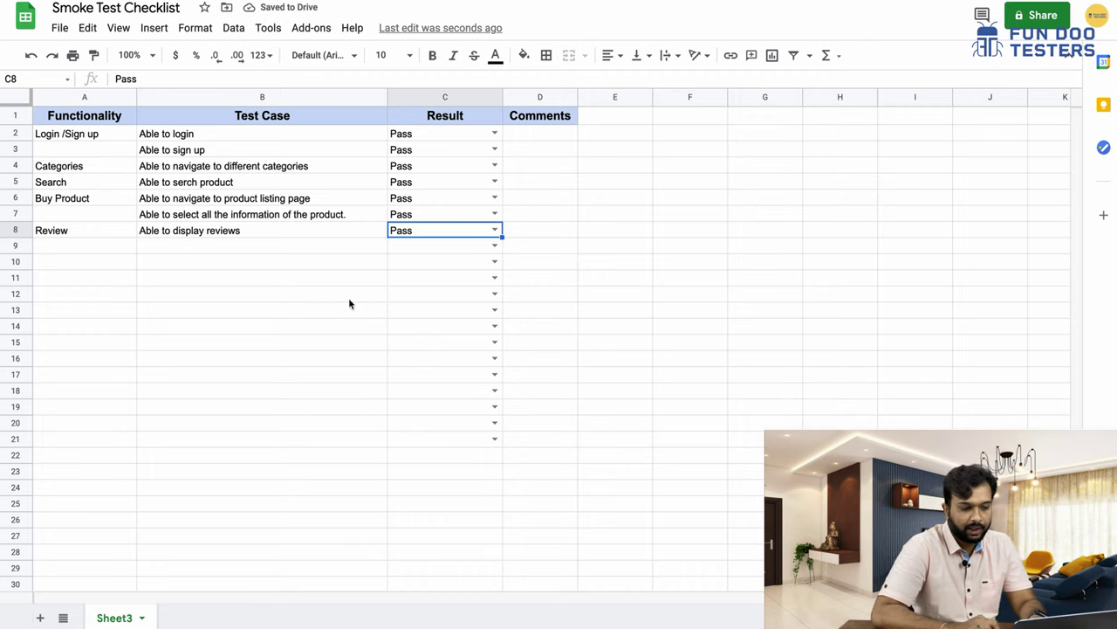
- Enter the functionality "Cart" in A9 with the test case "Able to add product to the cart" in B9
{"action": "left_click", "coordinate": [116, 252]}
{"action": "type", "text": "A"}
{"action": "type", "text": "Cart"}
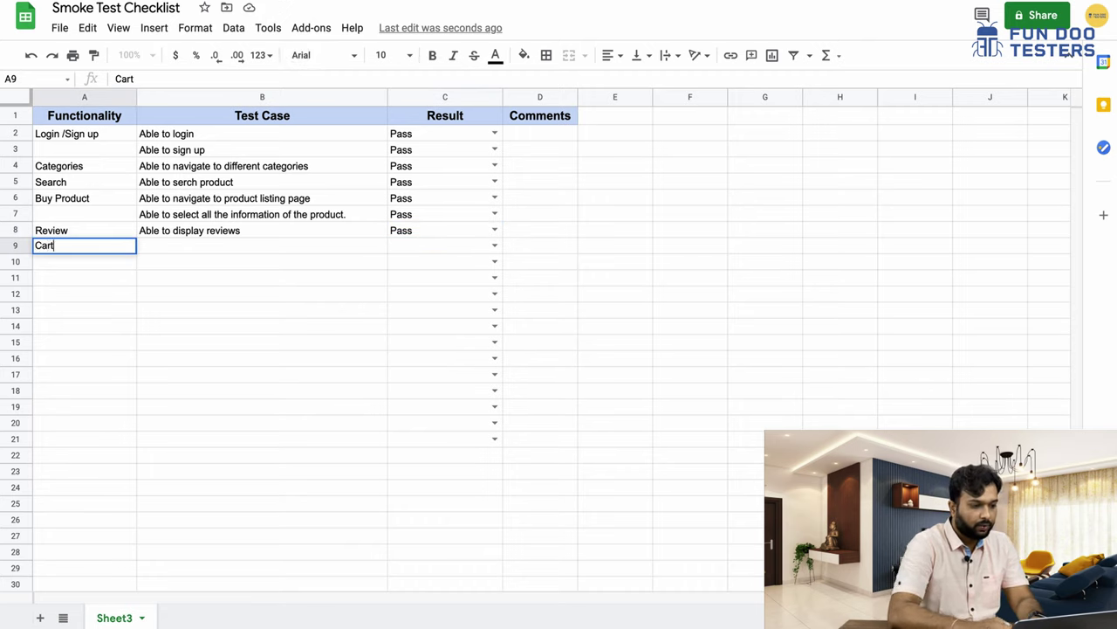
{"action": "left_click", "coordinate": [191, 252]}
{"action": "type", "text": "Able to add product to the cart"}
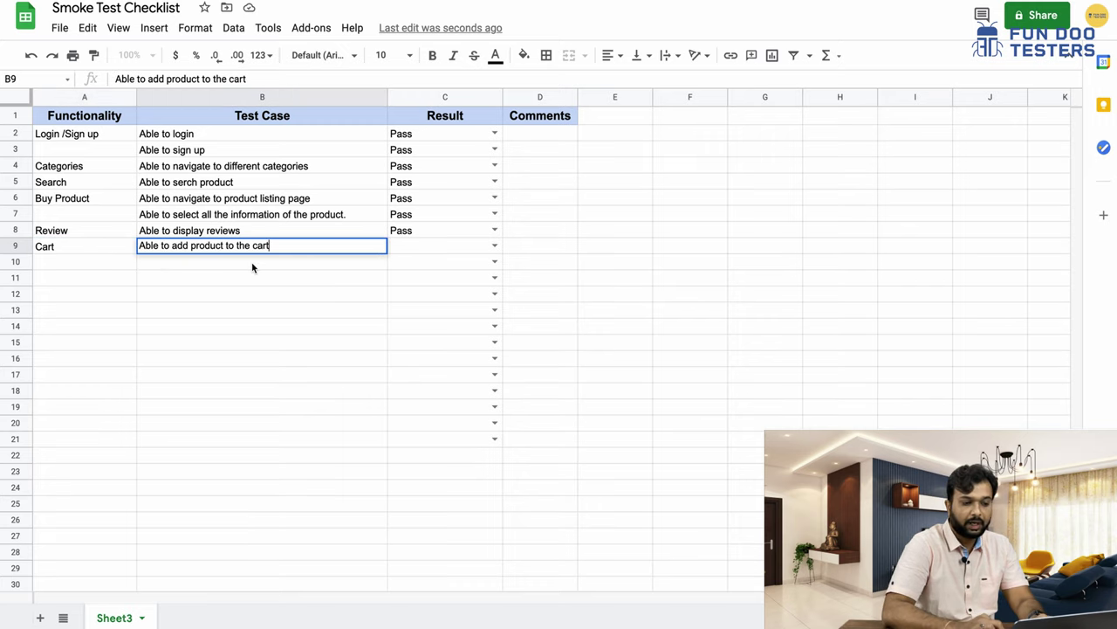
{"action": "key", "text": "Return"}
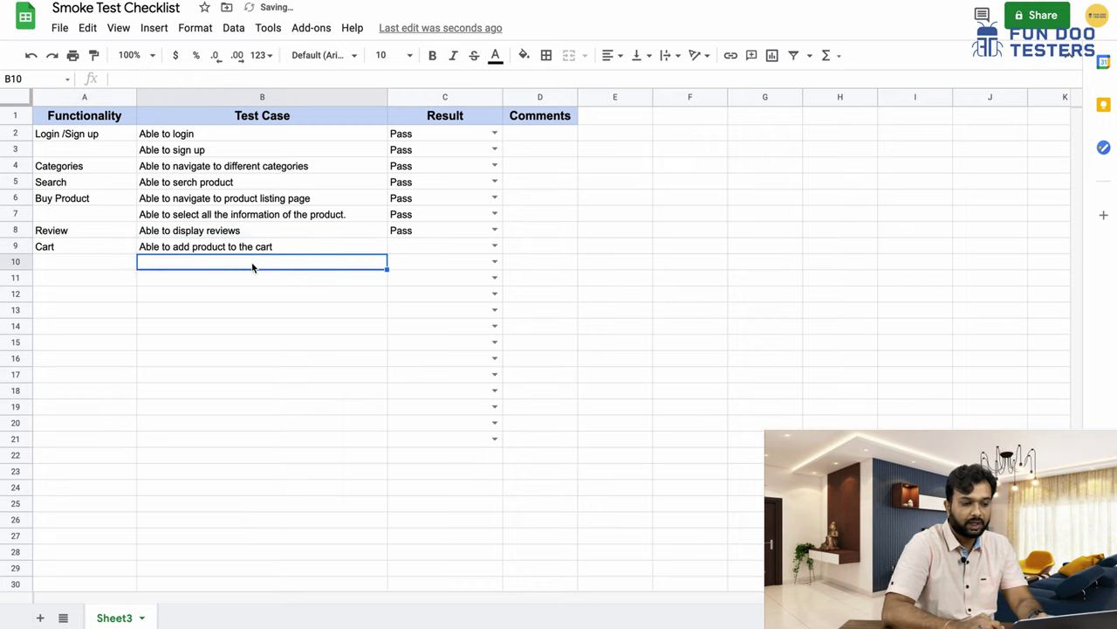
- Enter the second cart test case "Abe to remove product from cart." in B10
{"action": "type", "text": "Able"}
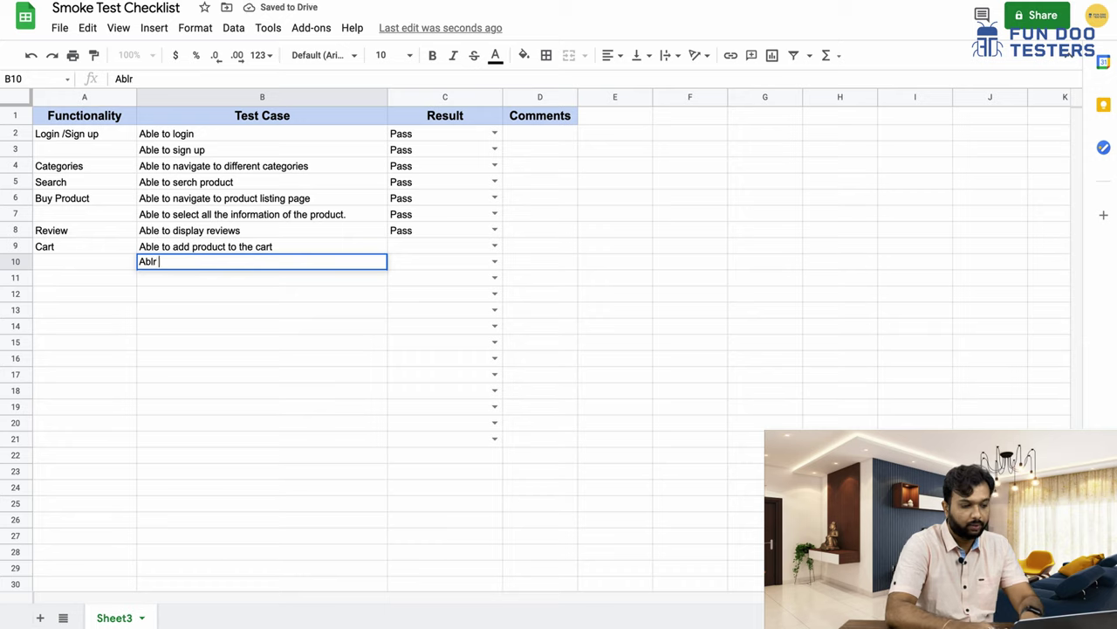
{"action": "key", "text": "BackSpace"}
{"action": "key", "text": "BackSpace"}
{"action": "type", "text": "e to remove product from cart."}
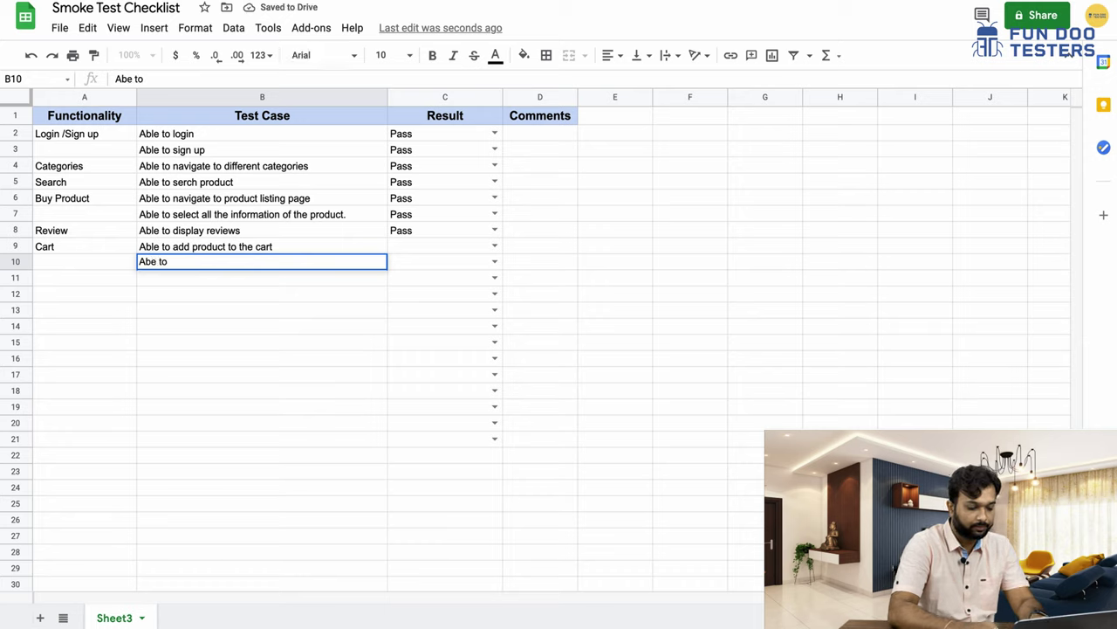
{"action": "key", "text": "Return"}
- Set the result of adding to the cart in C9 to Pass and of removing from the cart in C10 to Fail
{"action": "left_click", "coordinate": [426, 245]}
{"action": "double_click", "coordinate": [427, 246]}
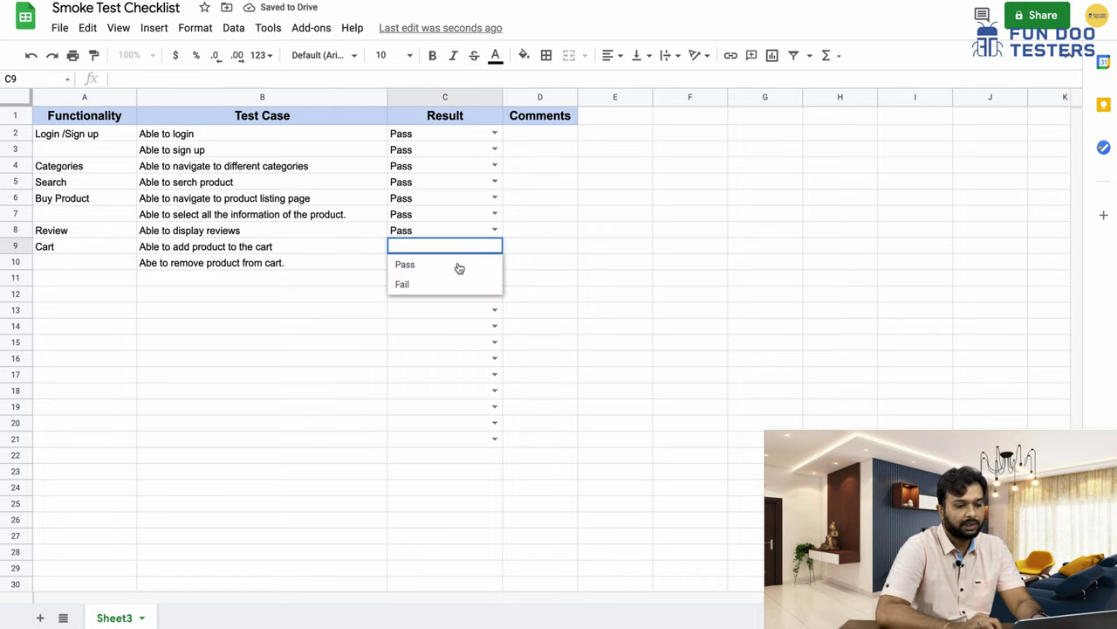
{"action": "left_click", "coordinate": [431, 265]}
{"action": "left_click", "coordinate": [429, 263]}
{"action": "double_click", "coordinate": [429, 264]}
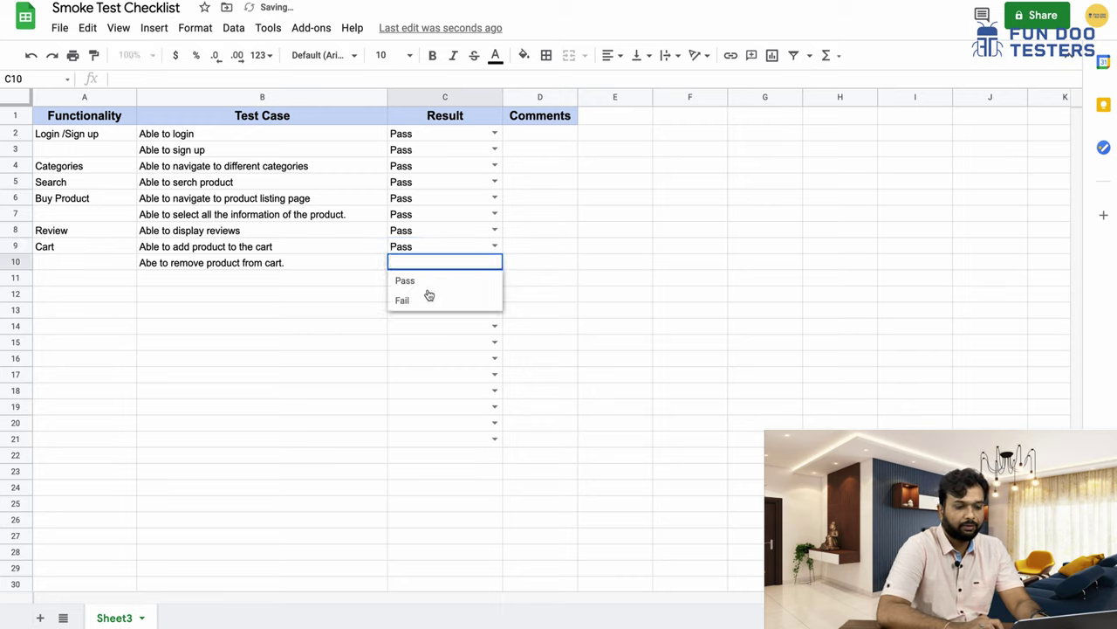
{"action": "left_click", "coordinate": [429, 301]}
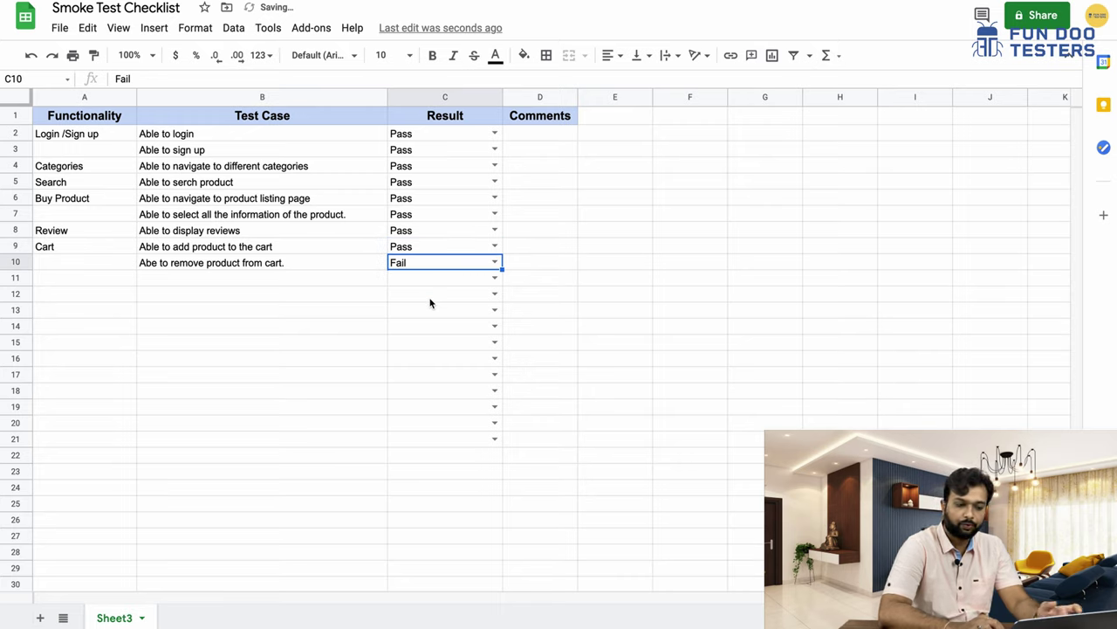
- Enter the functionality "Buy" in A11 with the test case "Able to buy product" in B11
{"action": "left_click", "coordinate": [114, 278]}
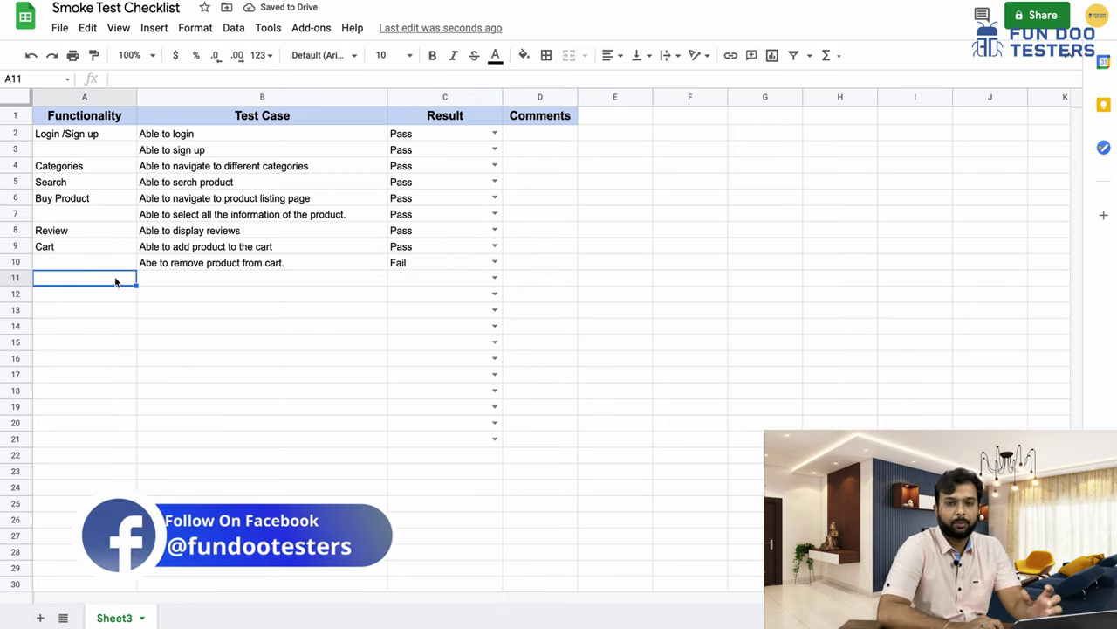
{"action": "type", "text": "Bu"}
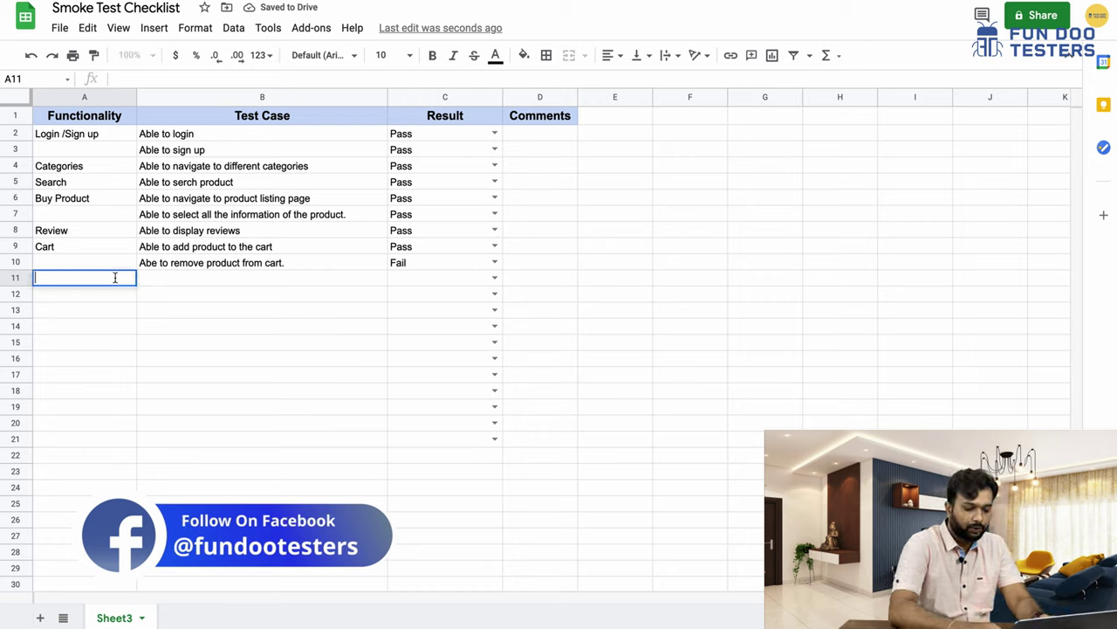
{"action": "type", "text": "y"}
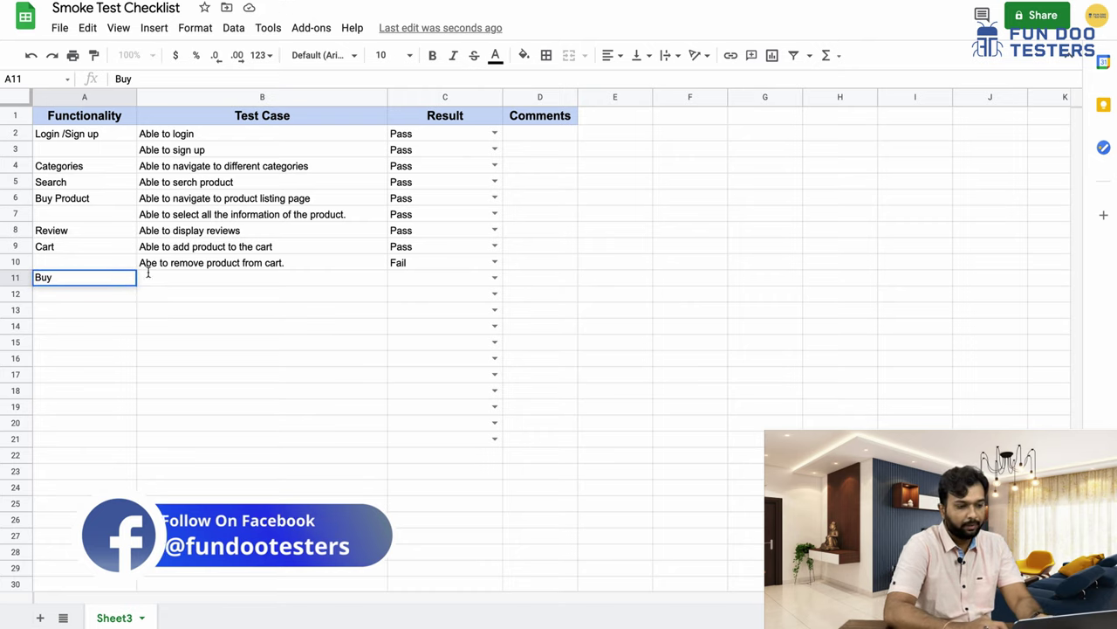
{"action": "left_click", "coordinate": [207, 276]}
{"action": "type", "text": "Abl"}
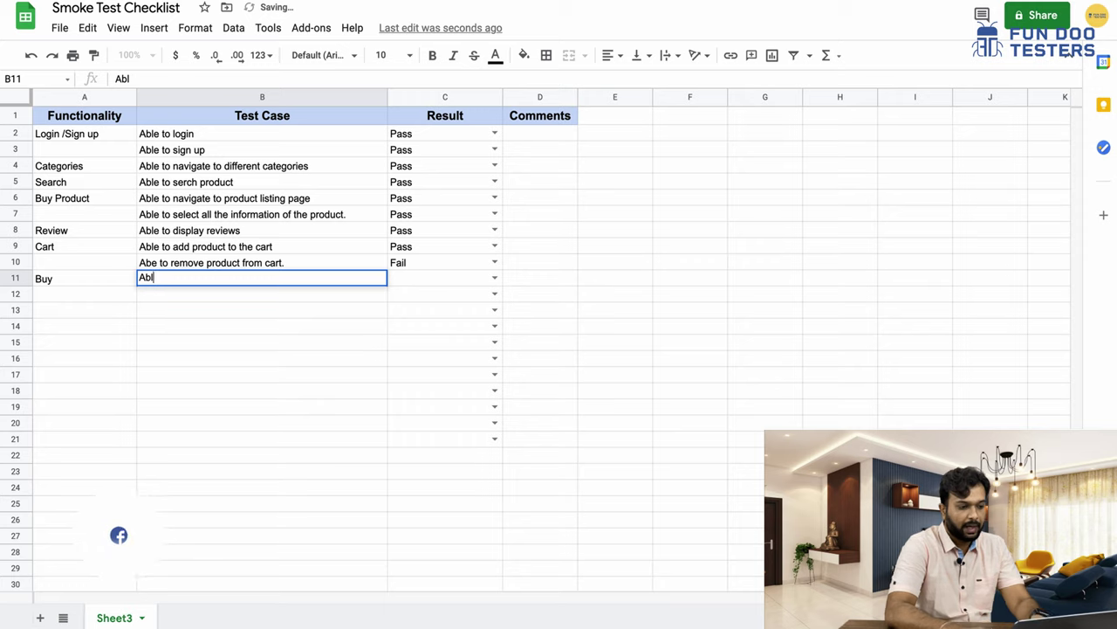
{"action": "type", "text": "e to buy product"}
{"action": "key", "text": "Return"}
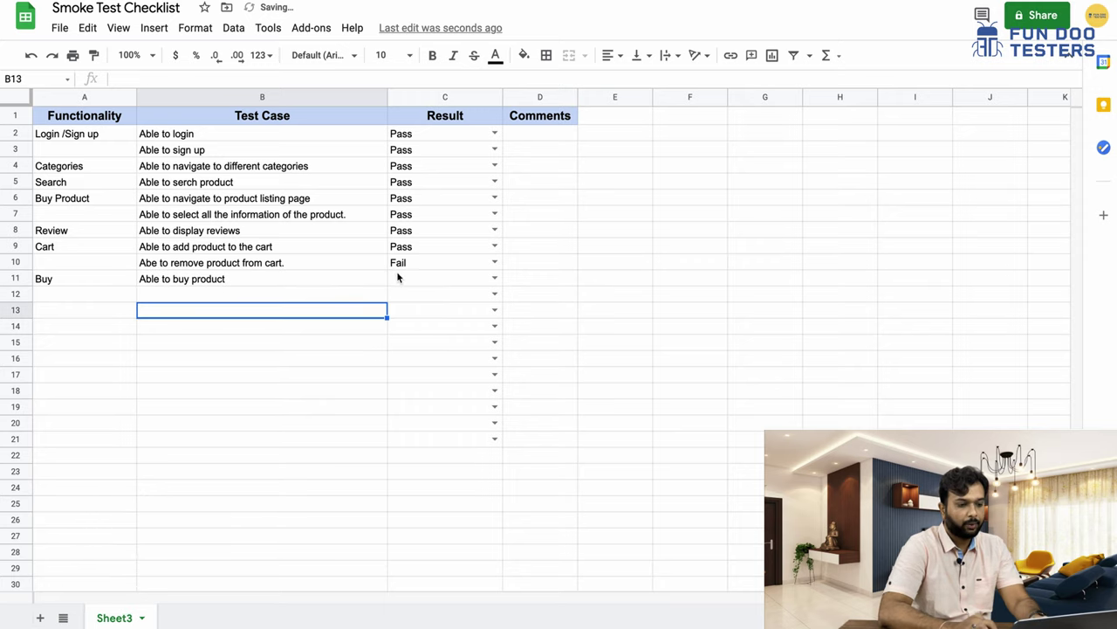
- Set the result of the buy test case in C11 to Pass in the checklist spreadsheet
{"action": "left_click", "coordinate": [409, 278]}
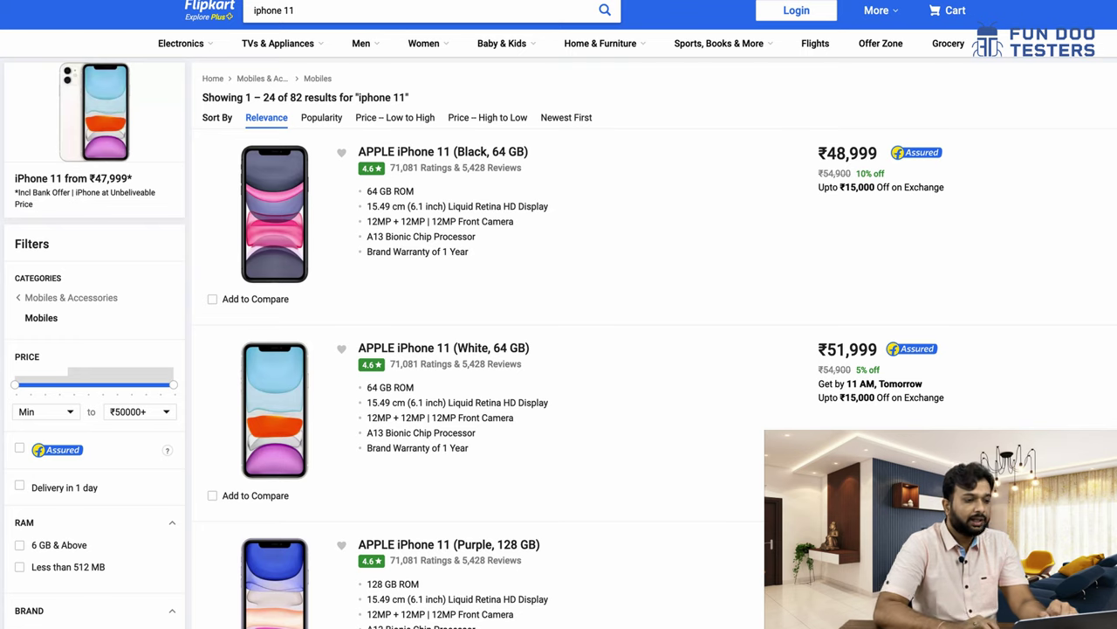
{"action": "key", "text": "ctrl+Tab"}
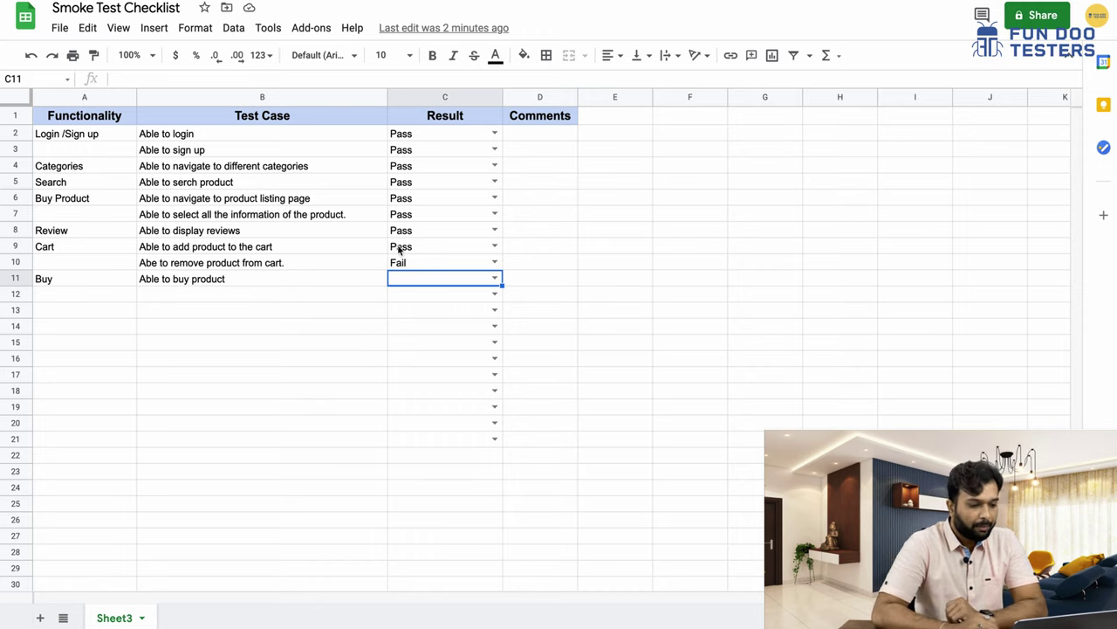
{"action": "left_click", "coordinate": [499, 285]}
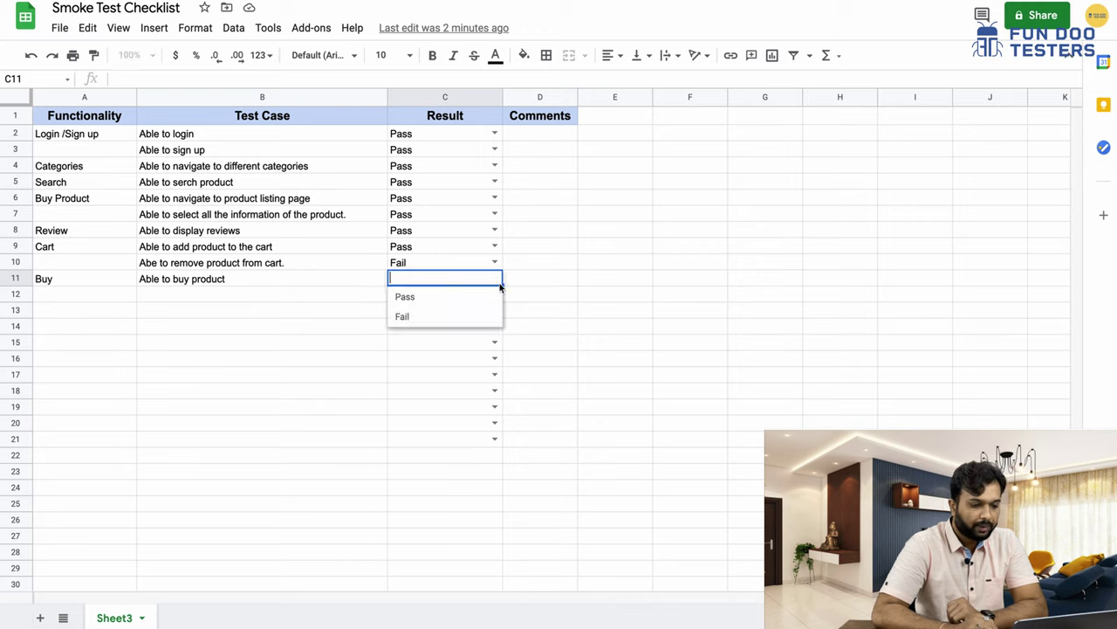
{"action": "left_click", "coordinate": [459, 304]}
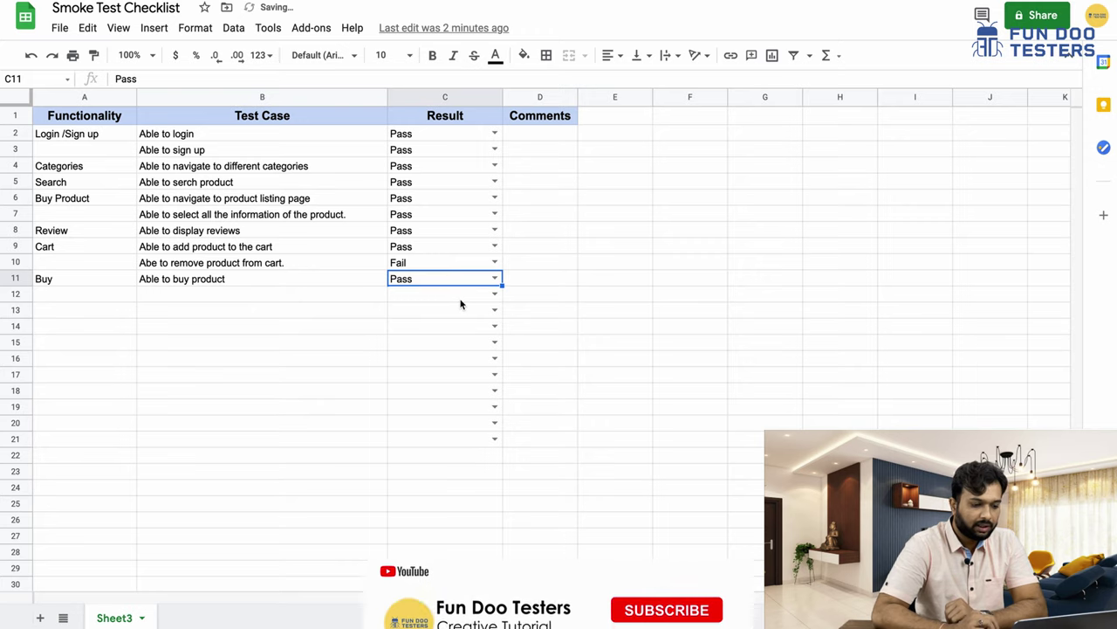
{"action": "left_click", "coordinate": [452, 375]}
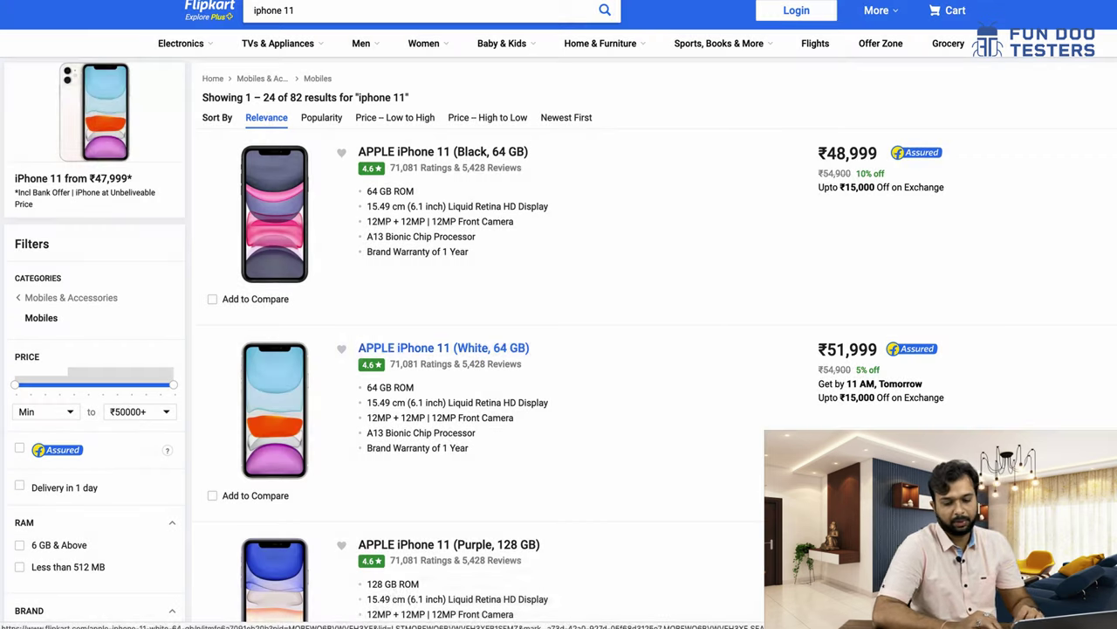
- Add a new sheet to the checklist workbook and name it ScreenShots
{"action": "mouse_move", "coordinate": [559, 622]}
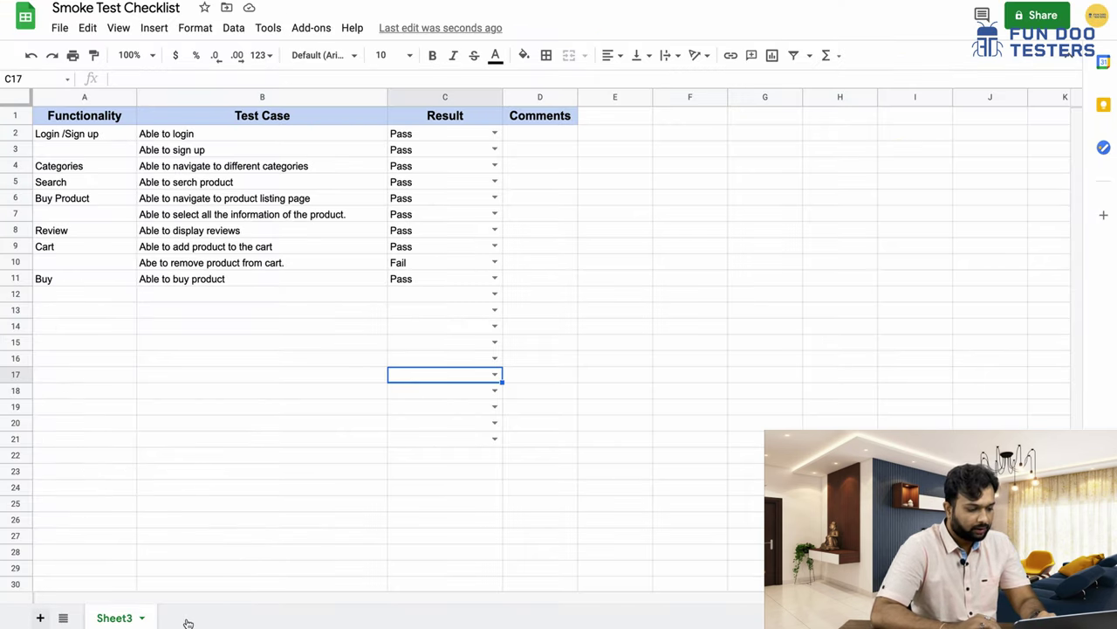
{"action": "left_click", "coordinate": [39, 618]}
{"action": "double_click", "coordinate": [180, 617]}
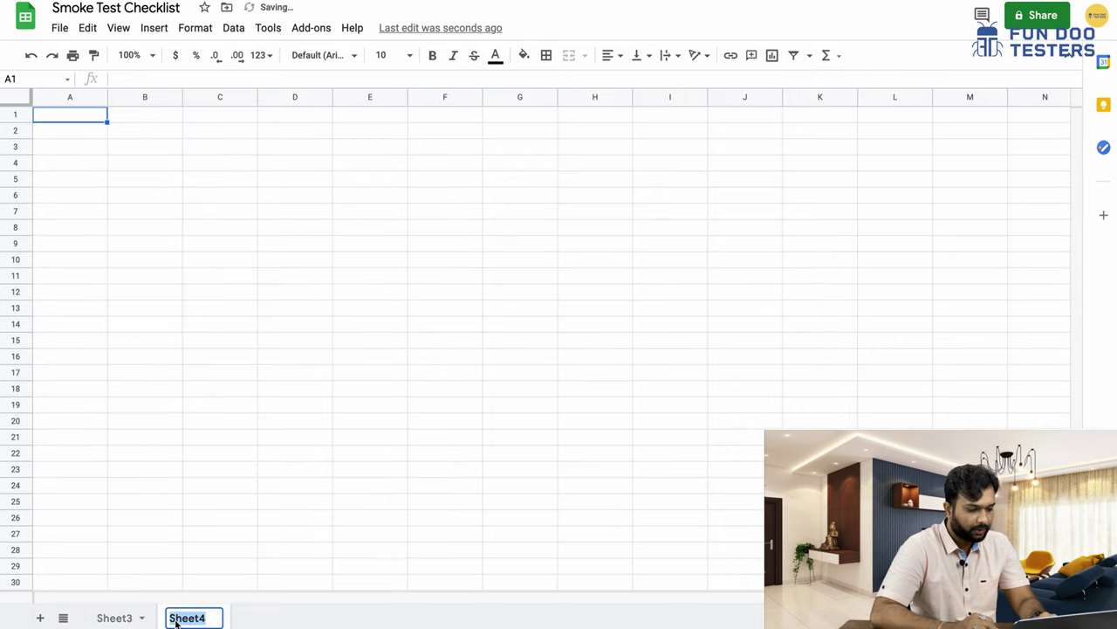
{"action": "type", "text": "Attachments"}
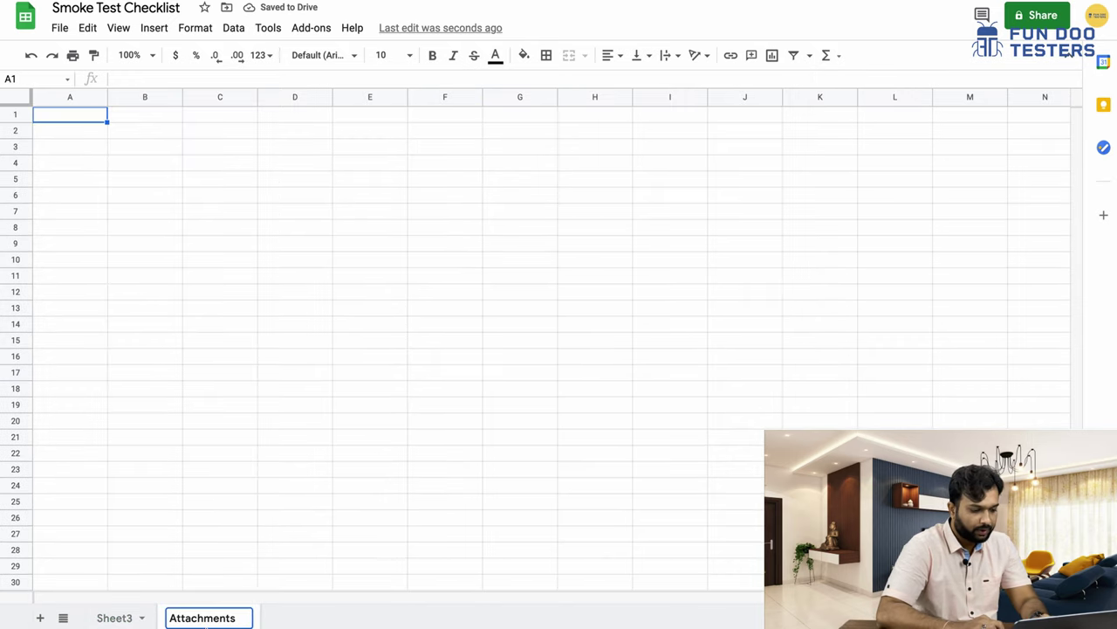
{"action": "double_click", "coordinate": [210, 618]}
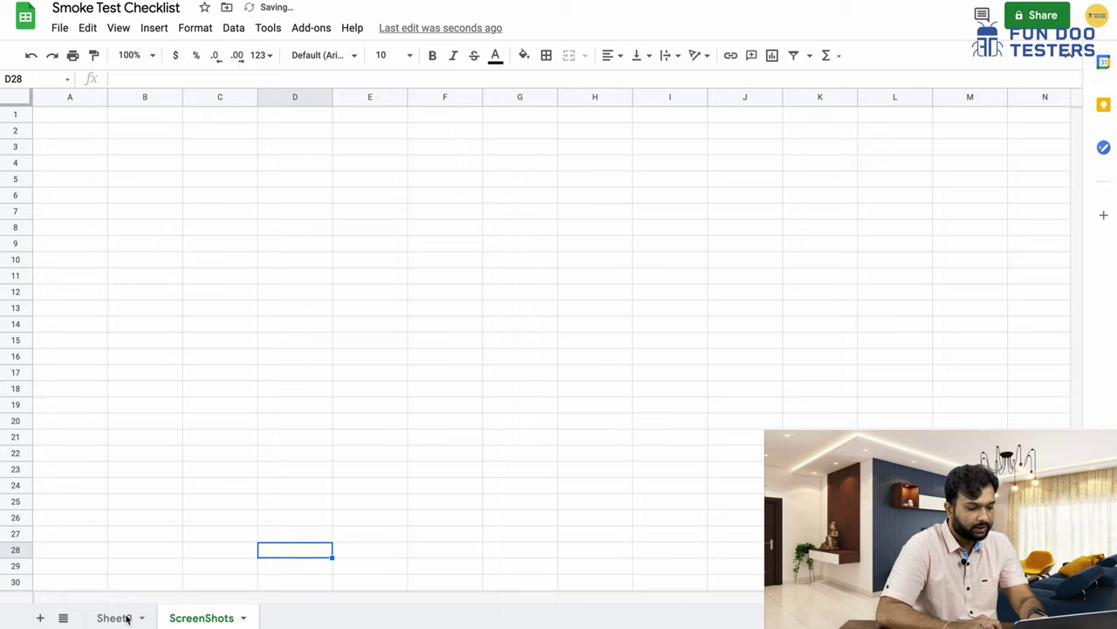
- Insert the Flipkart "Best Deals on Smartphones" screenshot from the Desktop as an image over the cells of the ScreenShots sheet
{"action": "left_click", "coordinate": [123, 616]}
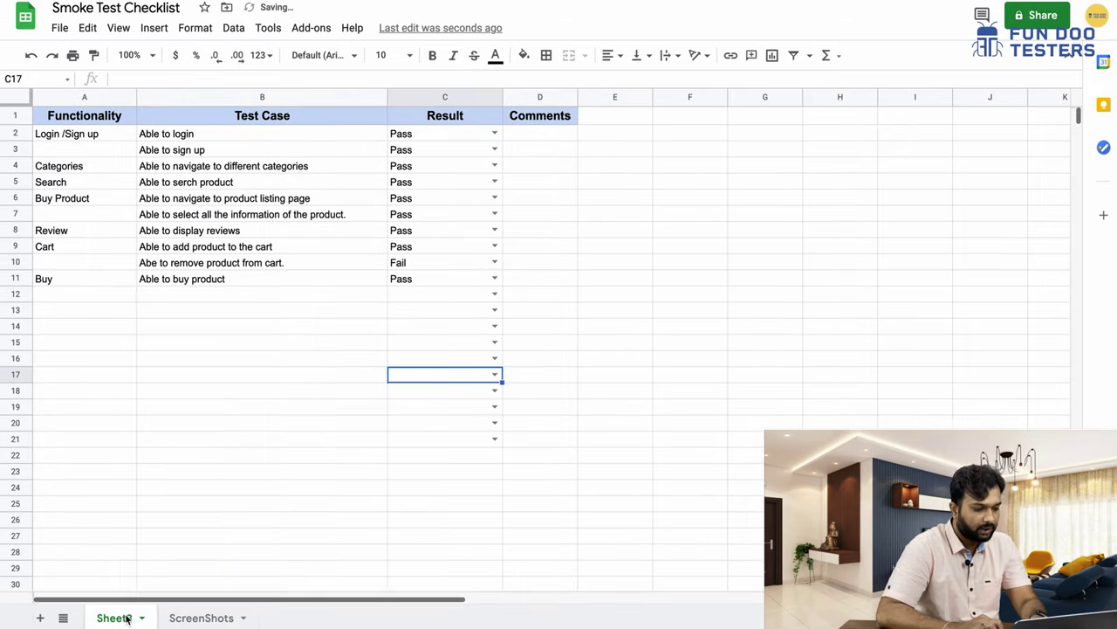
{"action": "left_click", "coordinate": [210, 618]}
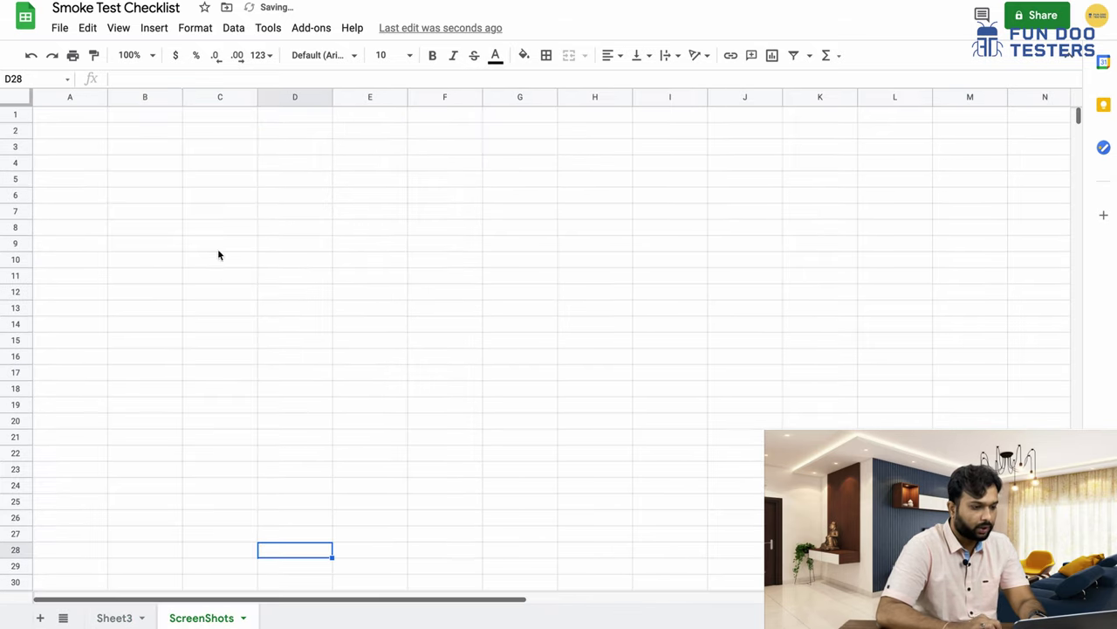
{"action": "left_click", "coordinate": [118, 28]}
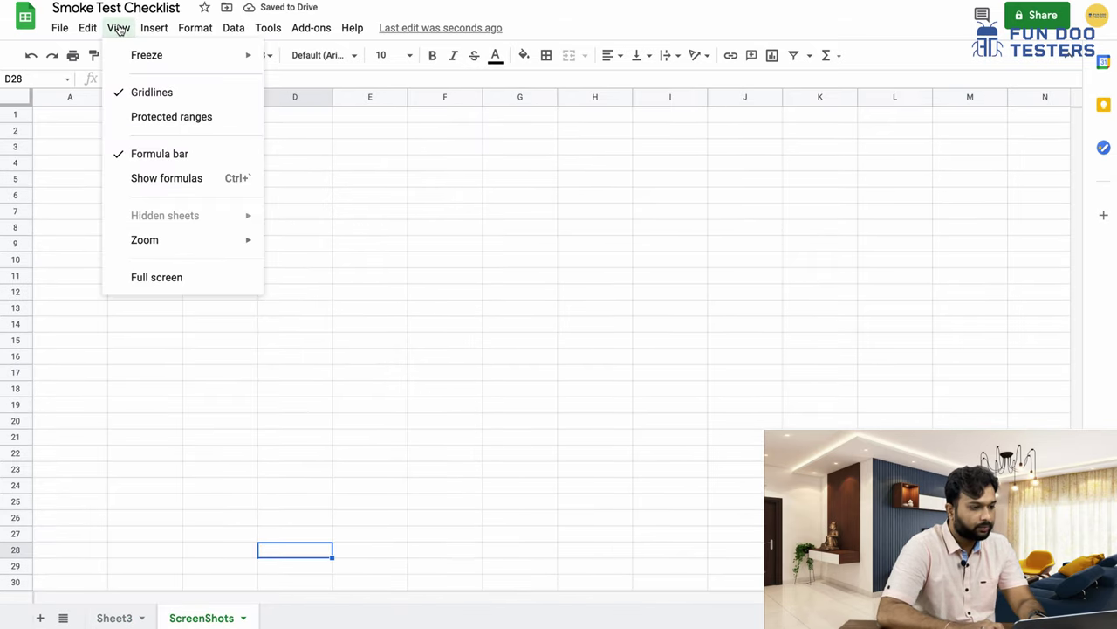
{"action": "mouse_move", "coordinate": [159, 31]}
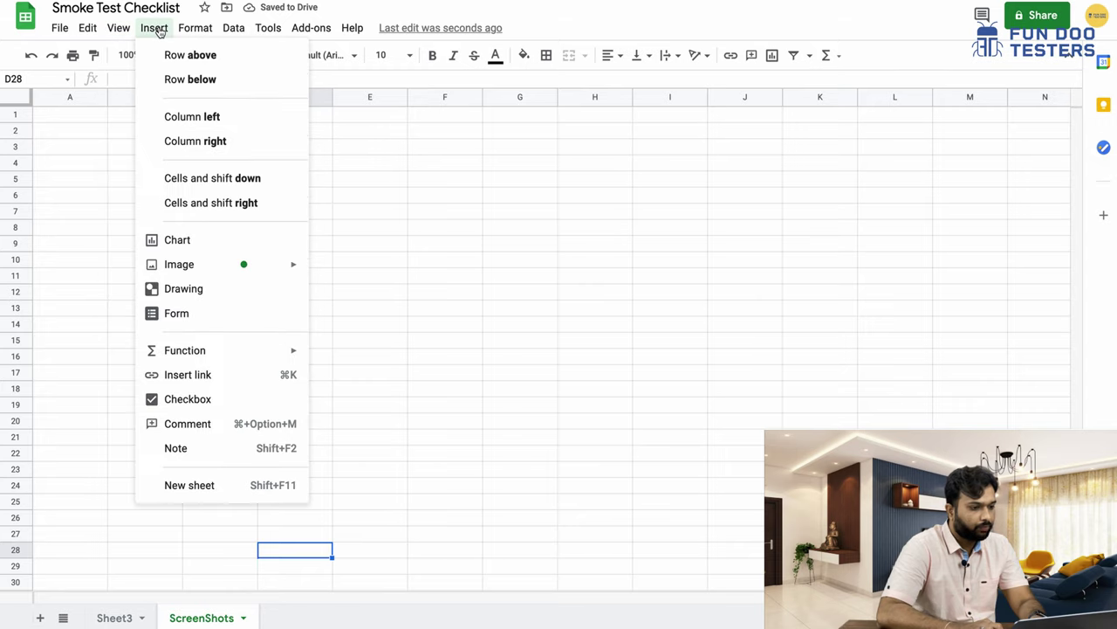
{"action": "mouse_move", "coordinate": [252, 269]}
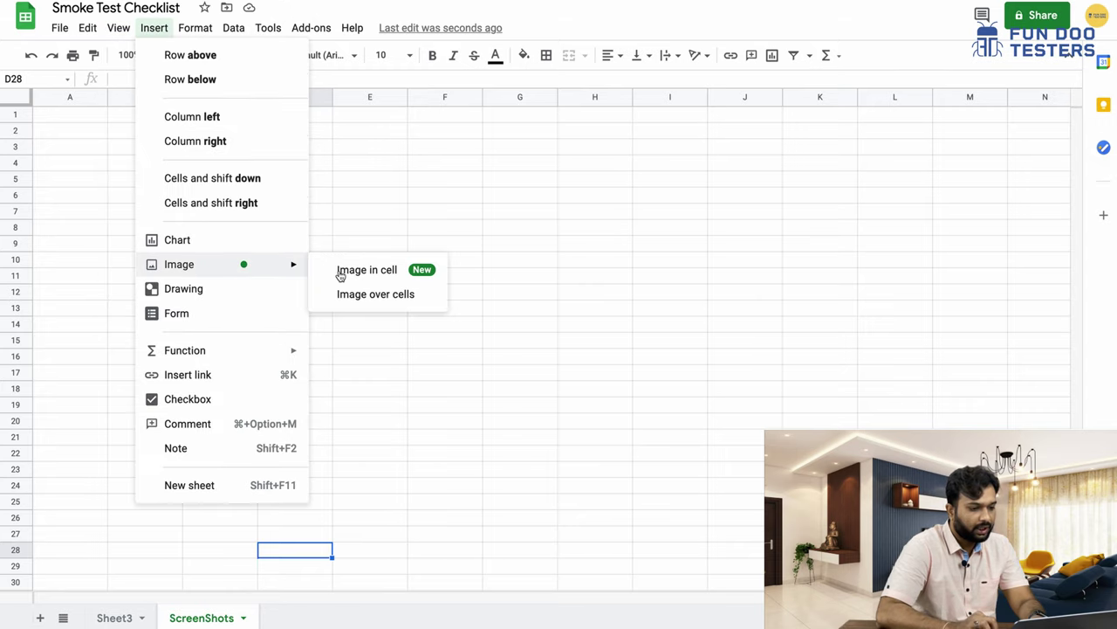
{"action": "left_click", "coordinate": [346, 293]}
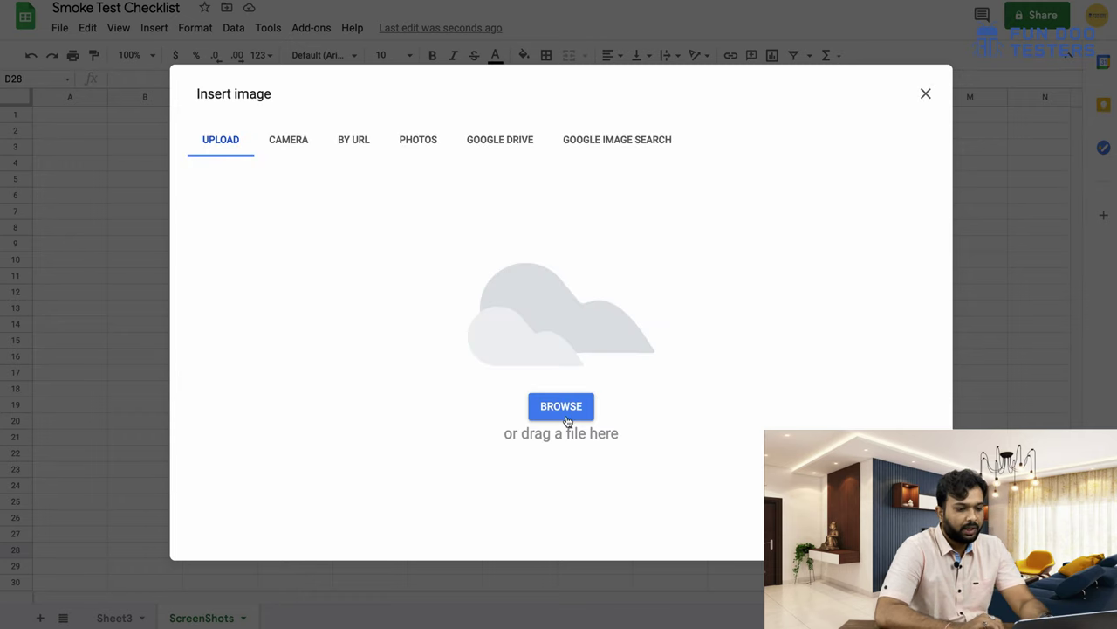
{"action": "left_click", "coordinate": [575, 406]}
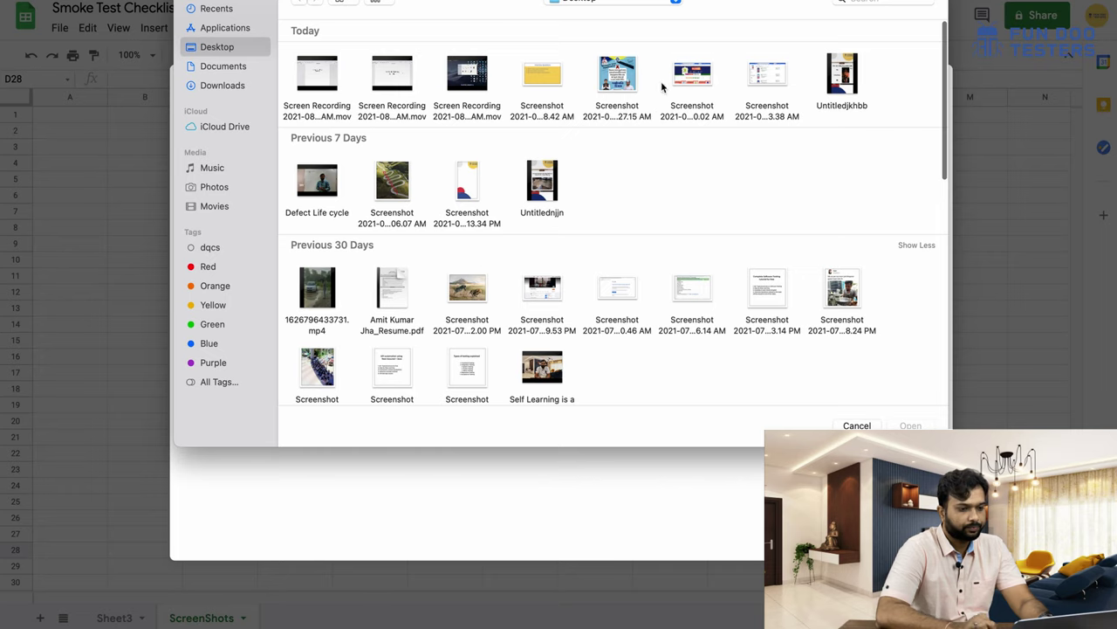
{"action": "left_click", "coordinate": [692, 77]}
{"action": "left_click", "coordinate": [908, 425]}
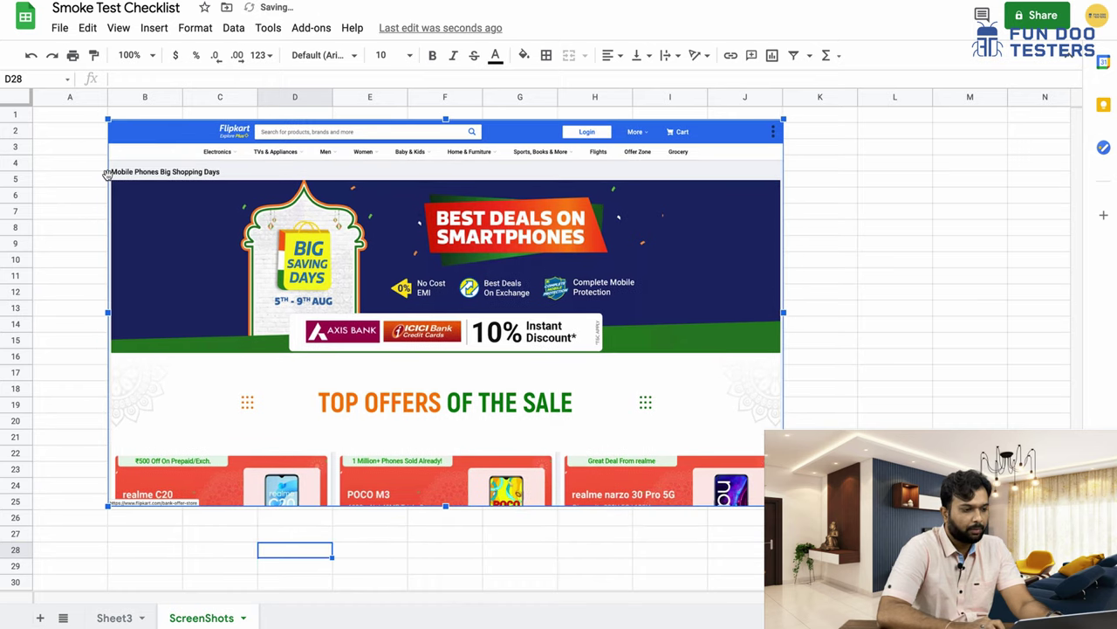
- Label the Flipkart screenshot as Bug_01 in cell A2 of the ScreenShots sheet
{"action": "left_click", "coordinate": [66, 143]}
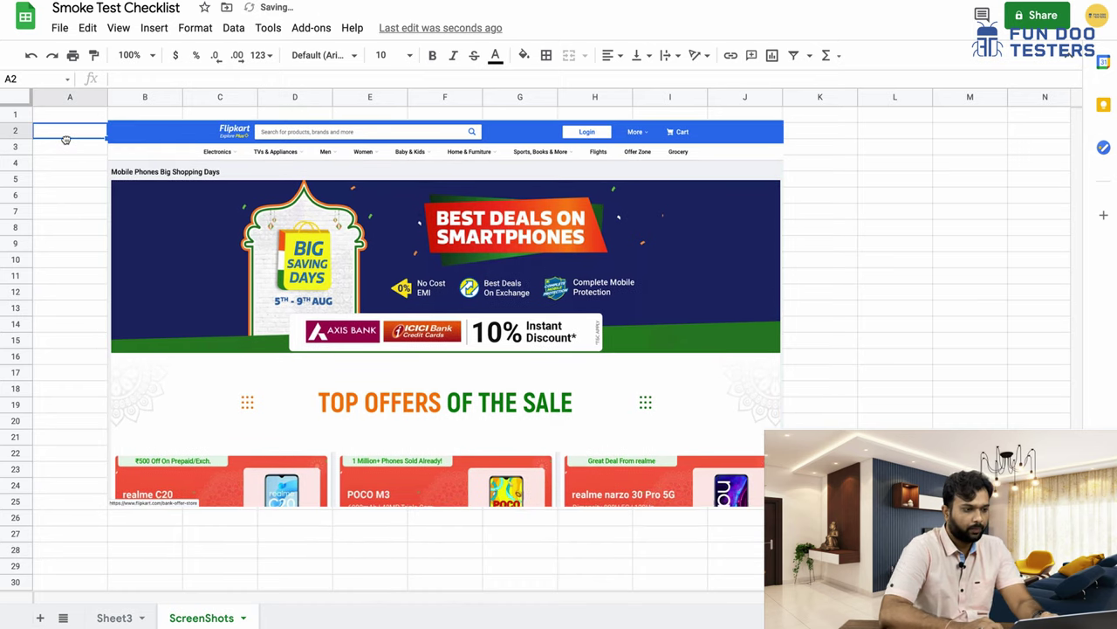
{"action": "double_click", "coordinate": [61, 132]}
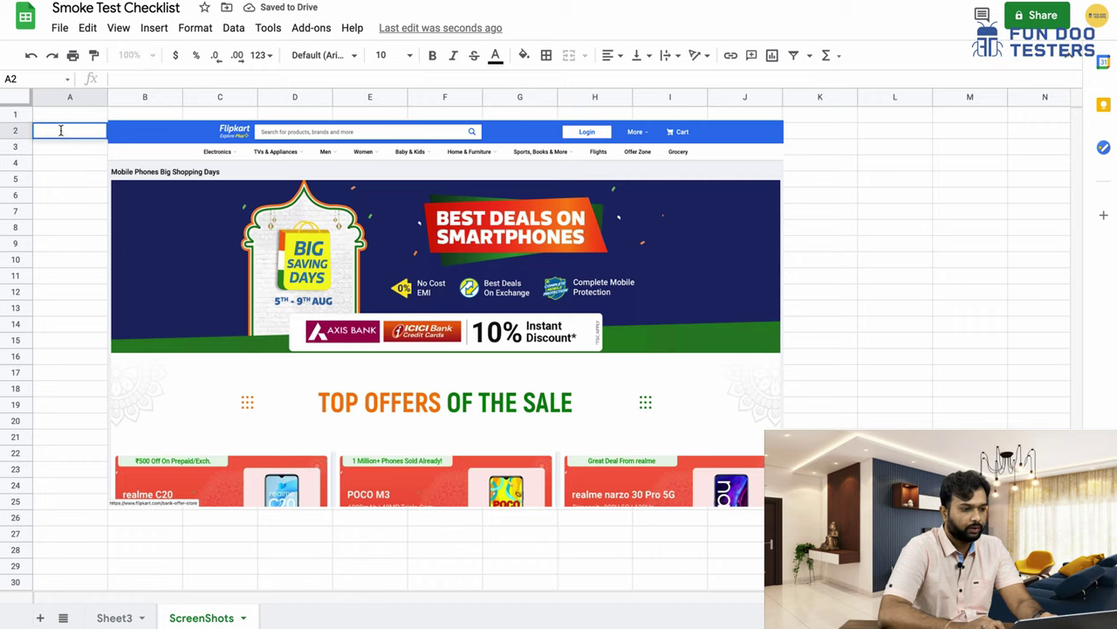
{"action": "type", "text": "Bug_01"}
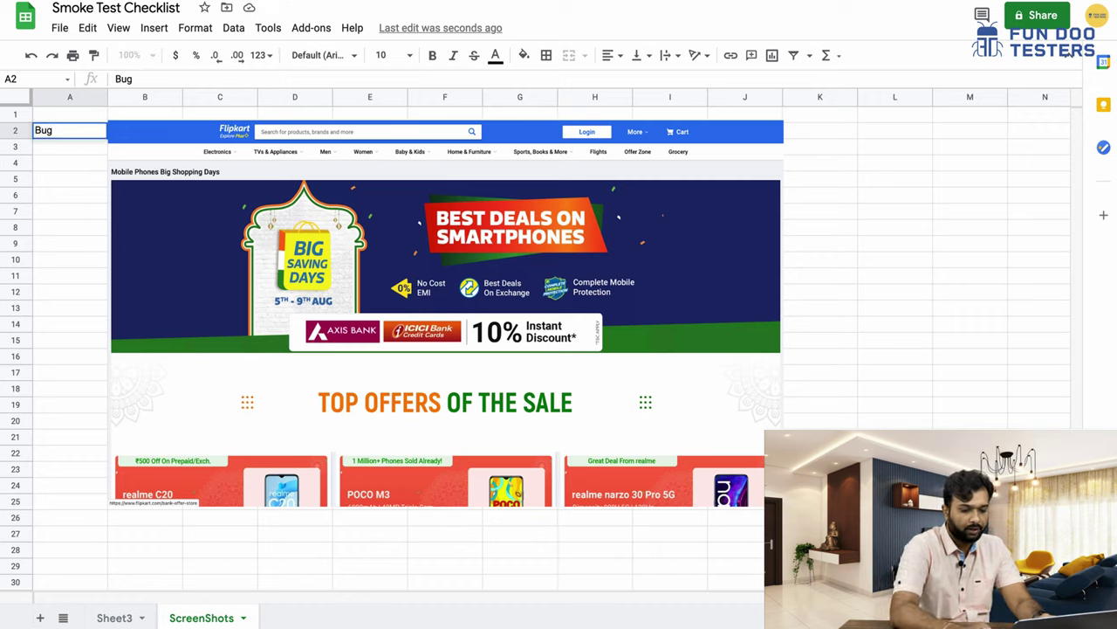
{"action": "left_click", "coordinate": [97, 217]}
{"action": "left_click", "coordinate": [93, 225]}
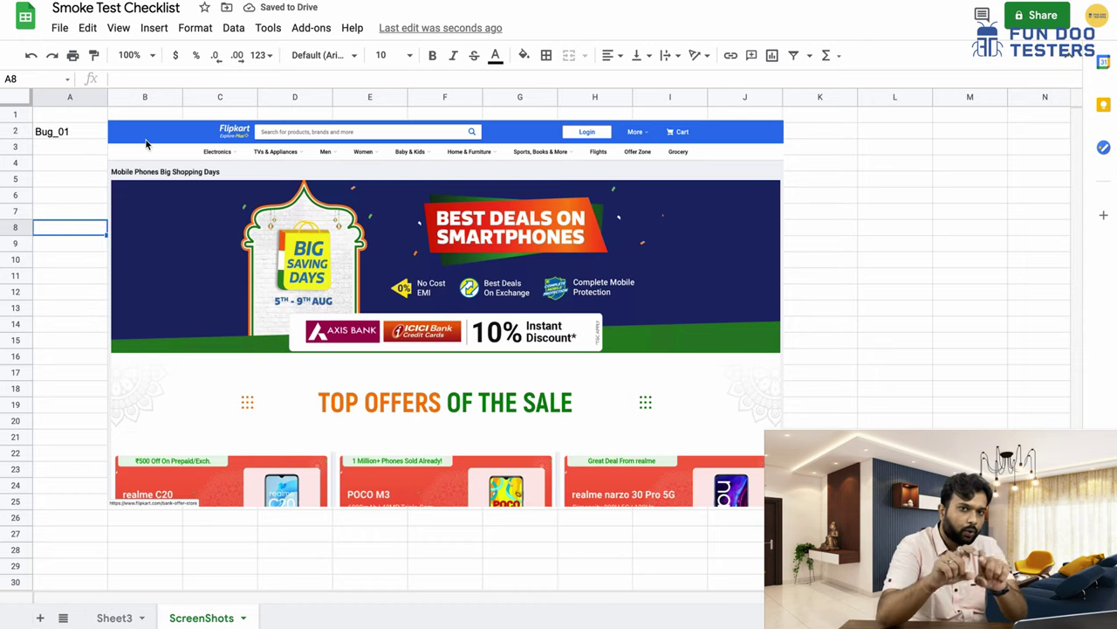
- Copy the link to the Bug_01 cell and paste it into E10 of Sheet3, beside the failed cart removal test case
{"action": "left_click", "coordinate": [87, 136]}
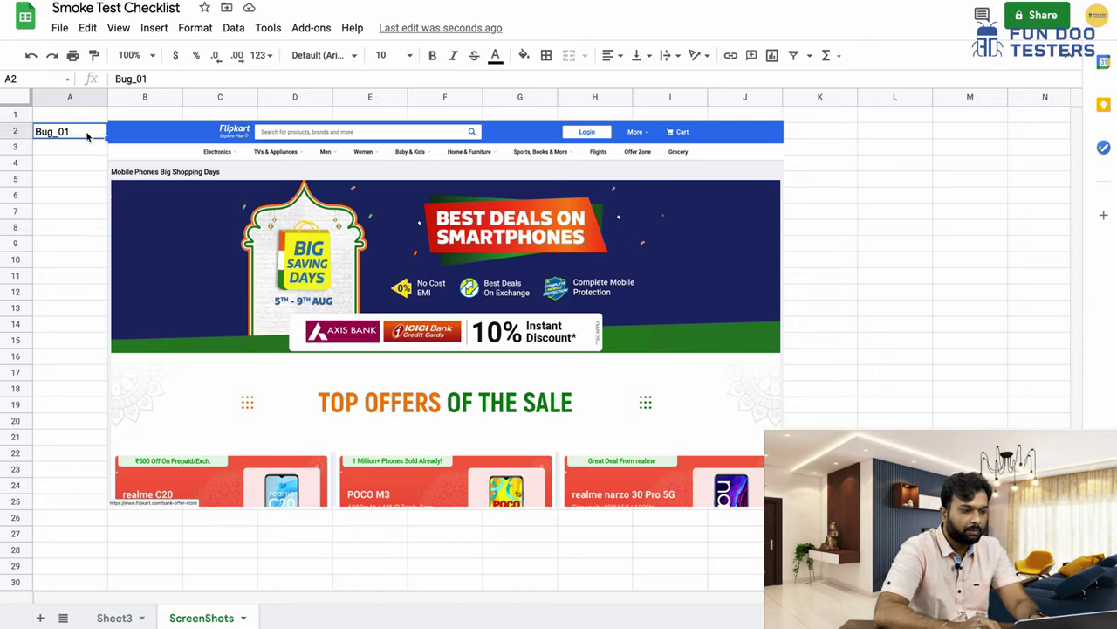
{"action": "right_click", "coordinate": [87, 136]}
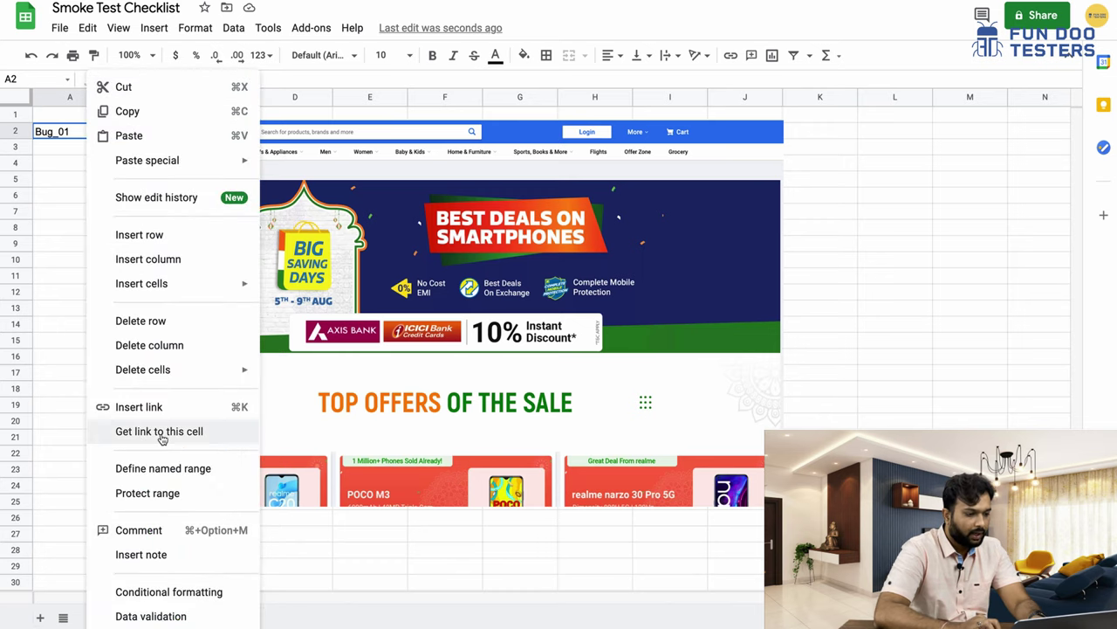
{"action": "left_click", "coordinate": [198, 440]}
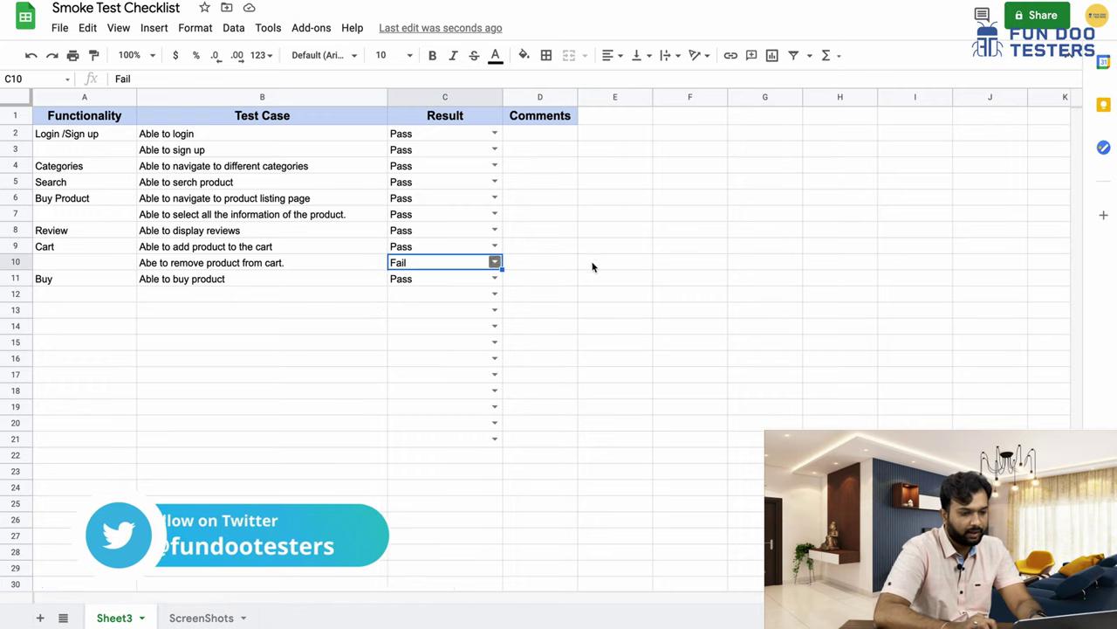
{"action": "double_click", "coordinate": [603, 265]}
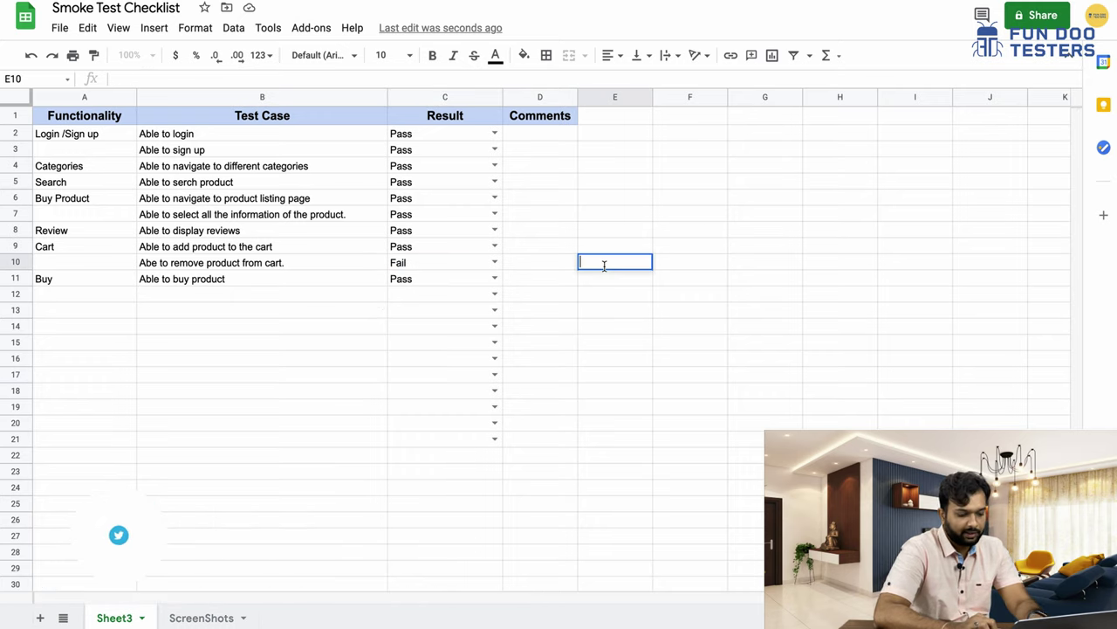
{"action": "key", "text": "ctrl+v"}
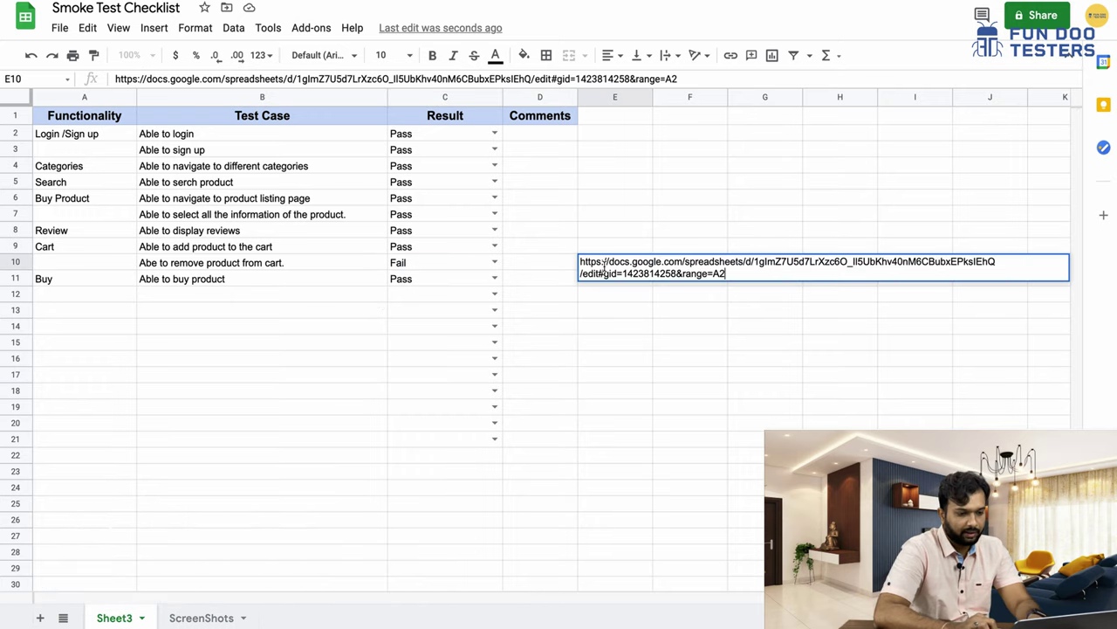
- Enter the column header "Screenshots" in E1 of the checklist
{"action": "left_click", "coordinate": [608, 122]}
{"action": "double_click", "coordinate": [608, 117]}
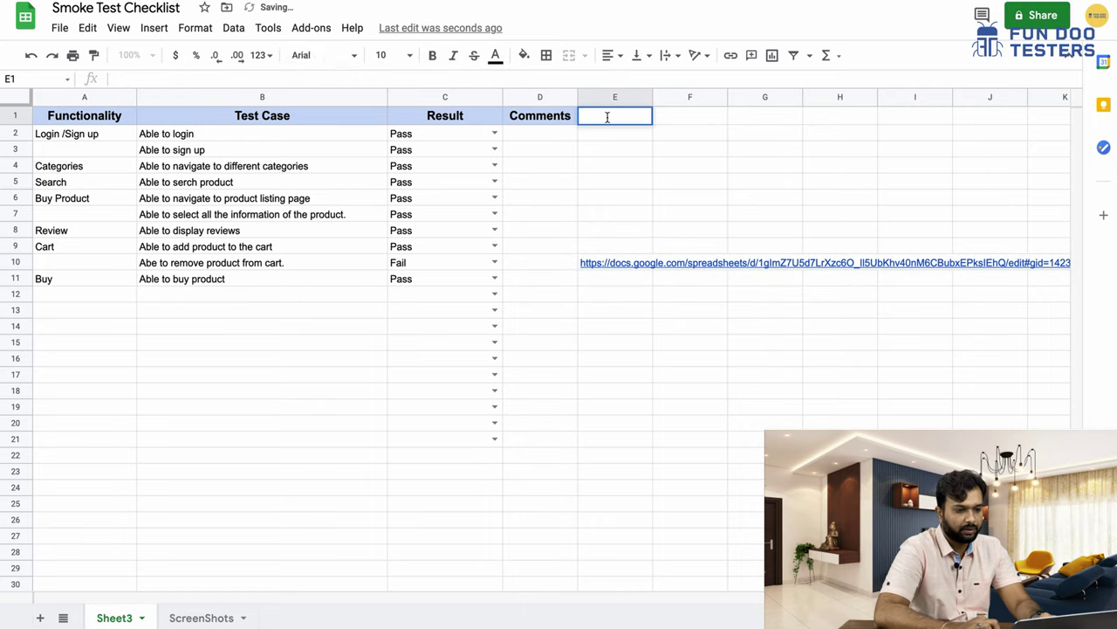
{"action": "type", "text": "Screenshots"}
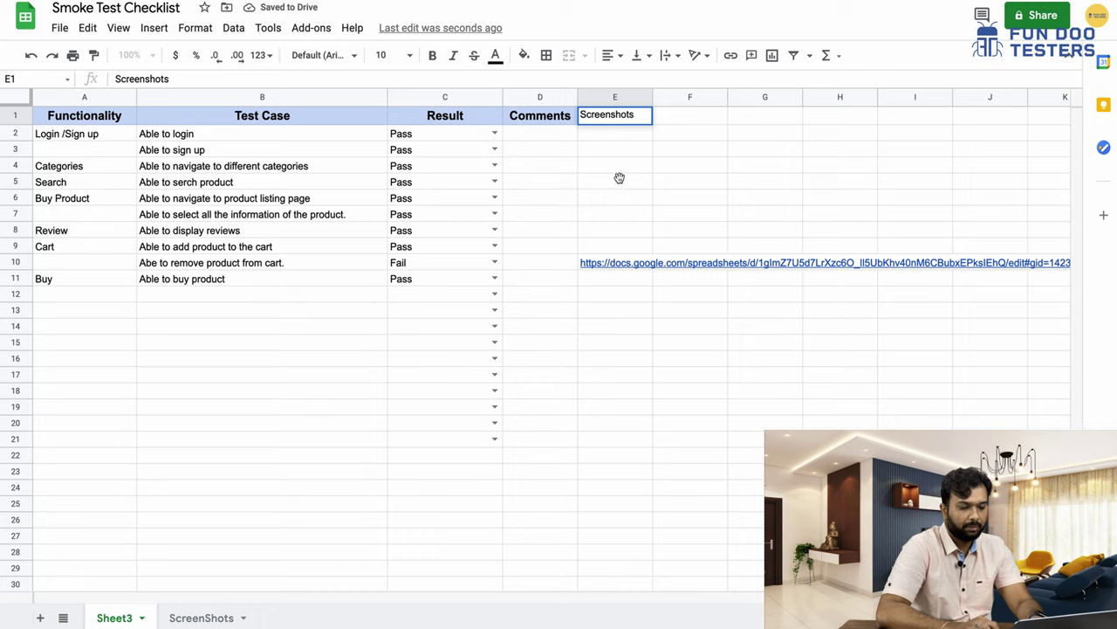
{"action": "left_click", "coordinate": [619, 178]}
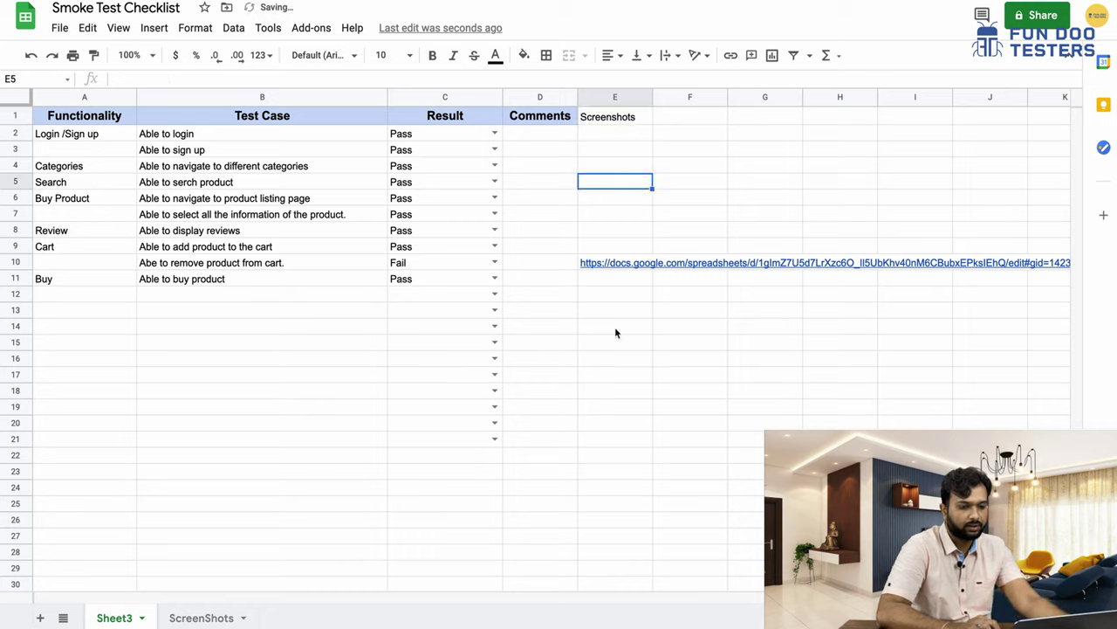
- Wrap the link text in E10 and widen column E to about two and a half times its width
{"action": "left_click", "coordinate": [601, 262]}
{"action": "left_click", "coordinate": [665, 56]}
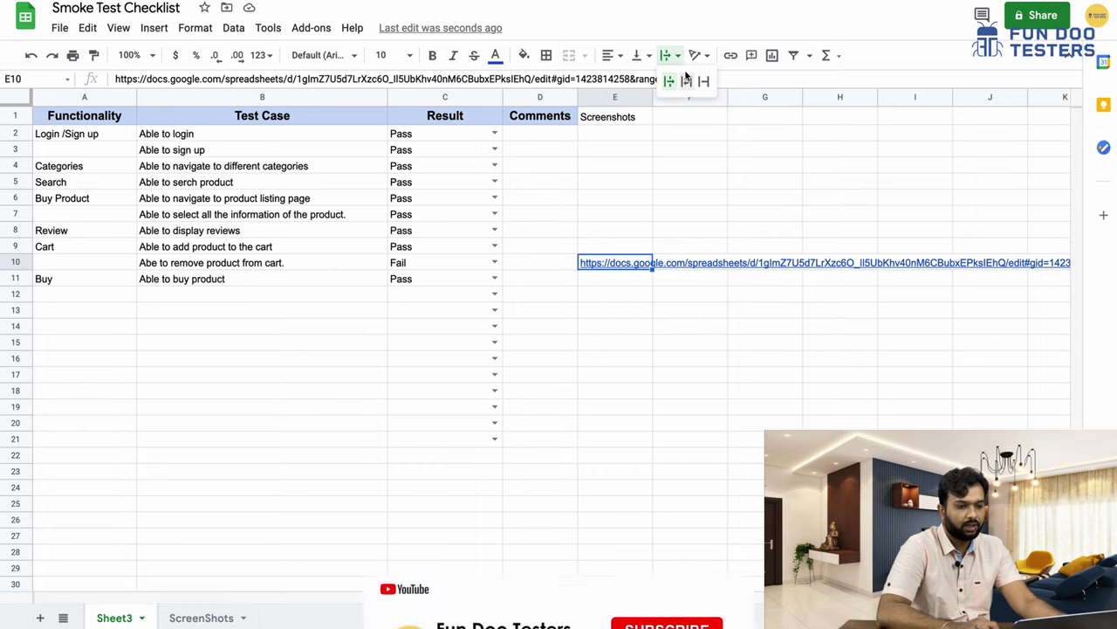
{"action": "left_click", "coordinate": [687, 81]}
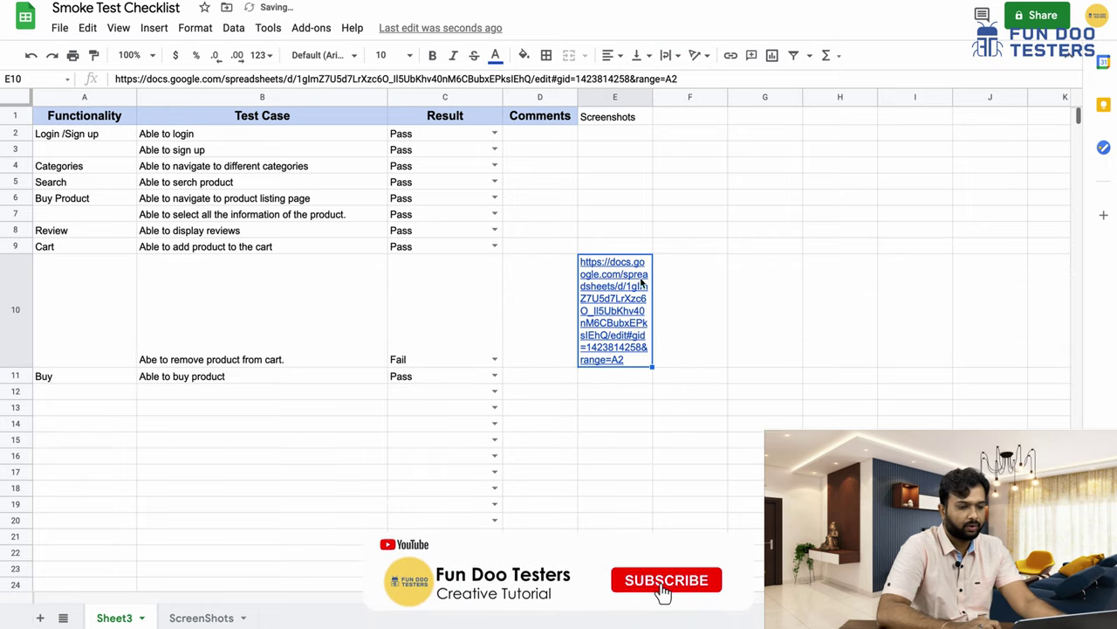
{"action": "left_click_drag", "start_coordinate": [652, 98], "coordinate": [768, 103]}
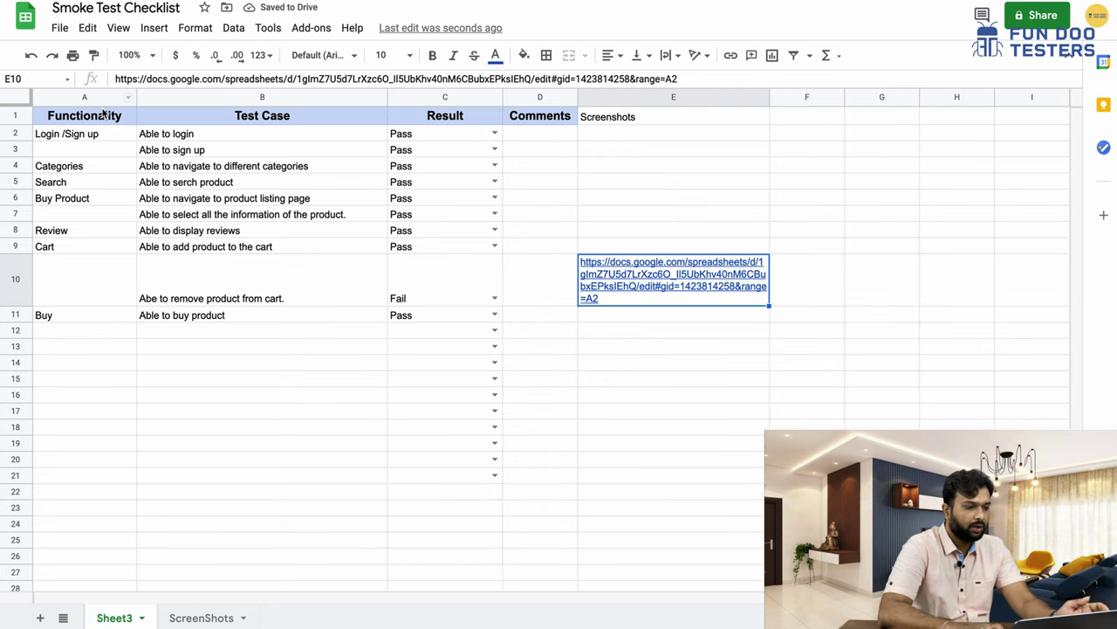
- Apply all borders to the checklist range A1:E11
{"action": "left_click_drag", "start_coordinate": [103, 114], "coordinate": [698, 116]}
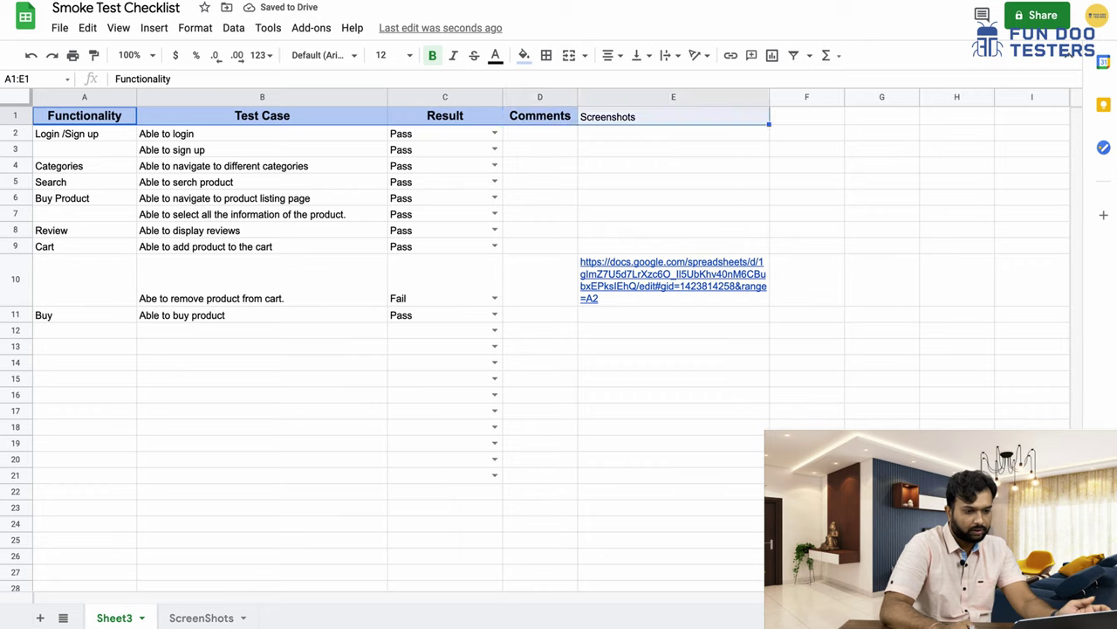
{"action": "key", "text": "shift+Down"}
{"action": "key", "text": "shift+Down"}
{"action": "key", "text": "shift+Down"}
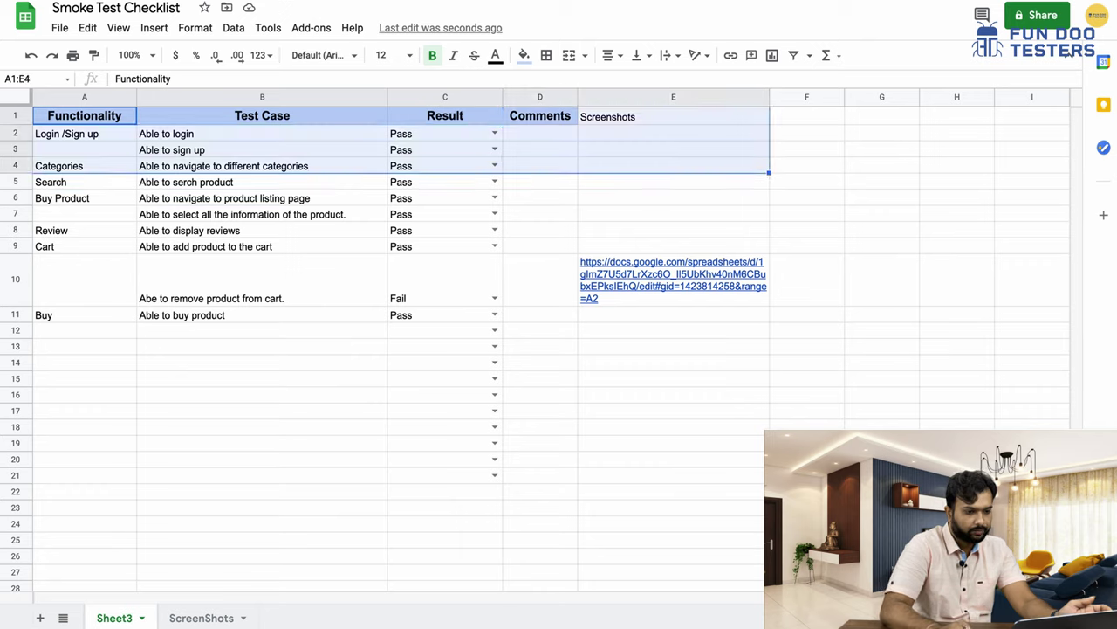
{"action": "key", "text": "shift+Down"}
{"action": "key", "text": "shift+Down"}
{"action": "key", "text": "shift+Down"}
{"action": "key", "text": "shift+Down"}
{"action": "key", "text": "shift+Down"}
{"action": "key", "text": "shift+Down"}
{"action": "key", "text": "shift+Down"}
{"action": "key", "text": "shift+Down"}
{"action": "key", "text": "shift+Up"}
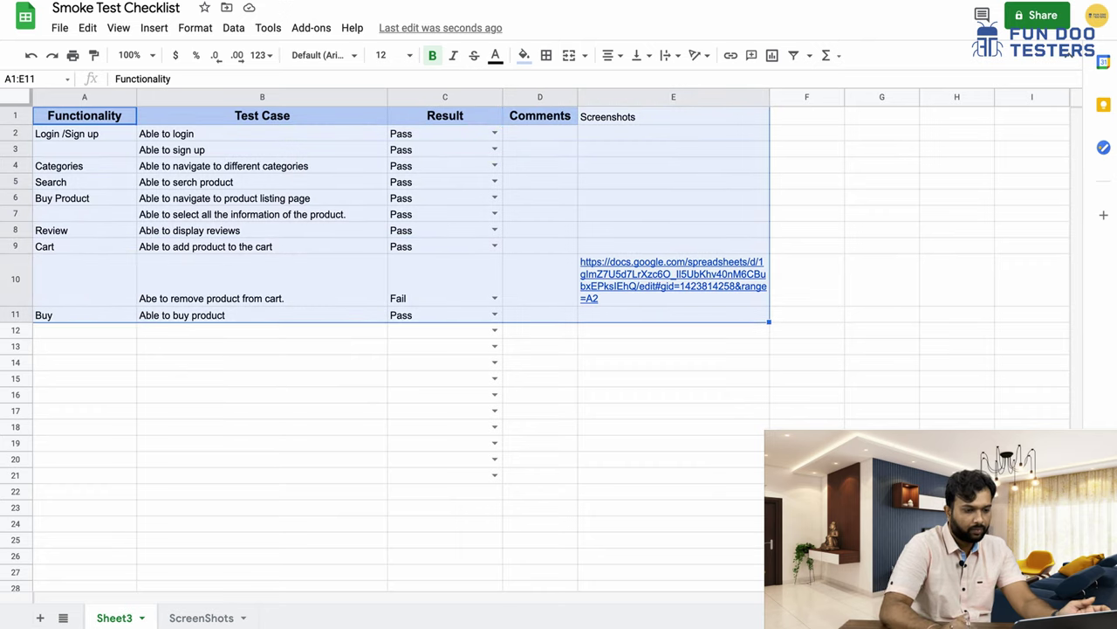
{"action": "left_click", "coordinate": [546, 55]}
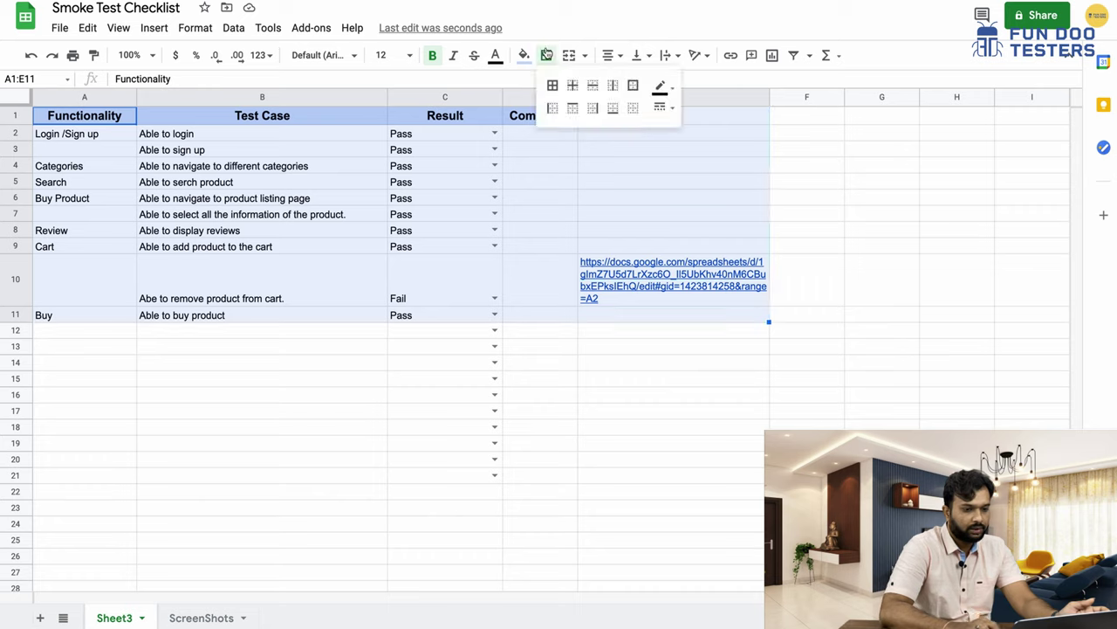
{"action": "left_click", "coordinate": [553, 86]}
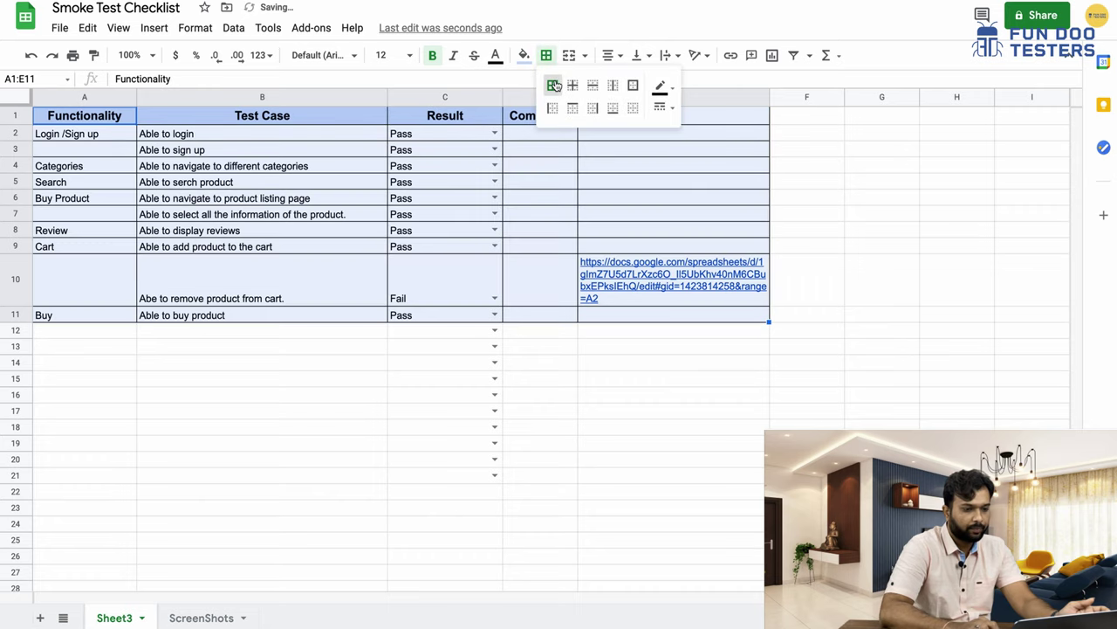
{"action": "left_click", "coordinate": [494, 274]}
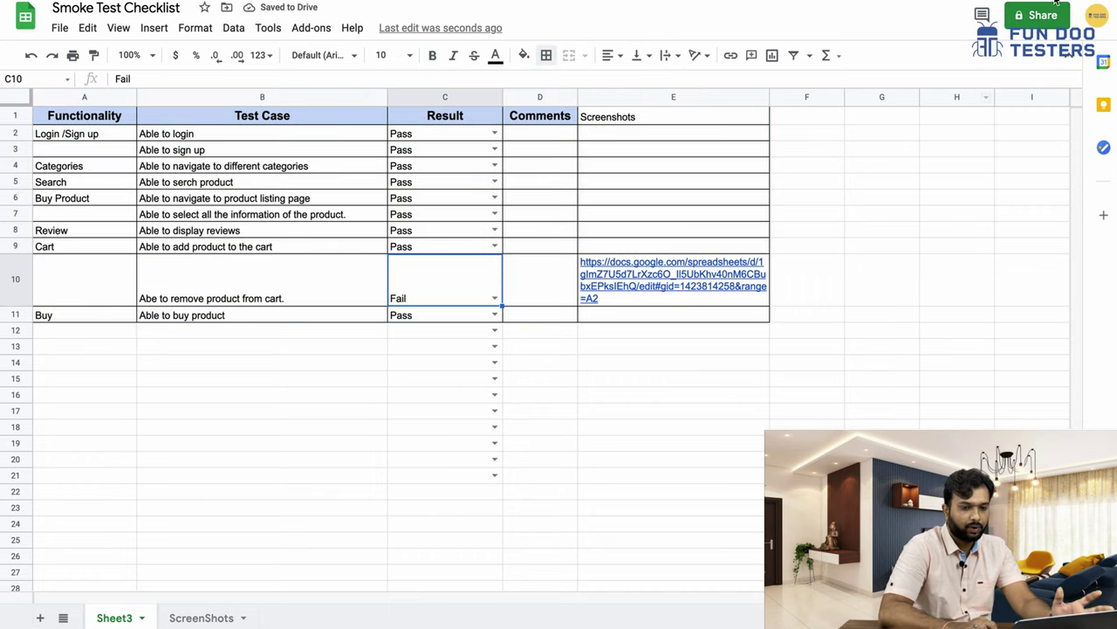
- Draft an invitation sharing the checklist with a contact, with the message "Hi Tesm, Please find", and cancel it without sending
{"action": "left_click", "coordinate": [1043, 25]}
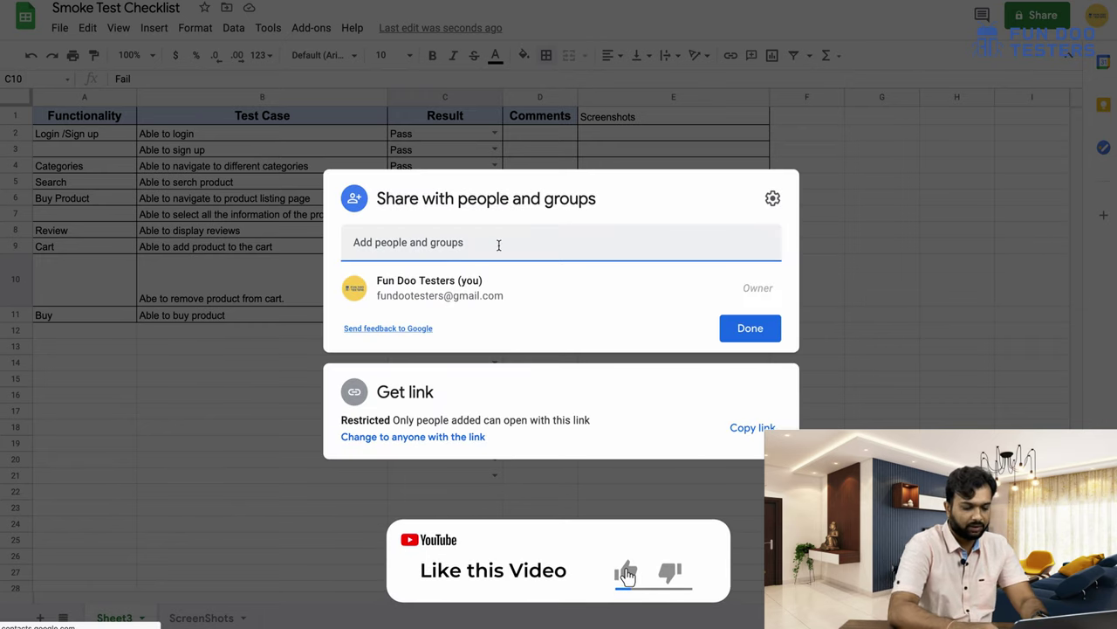
{"action": "type", "text": "nis"}
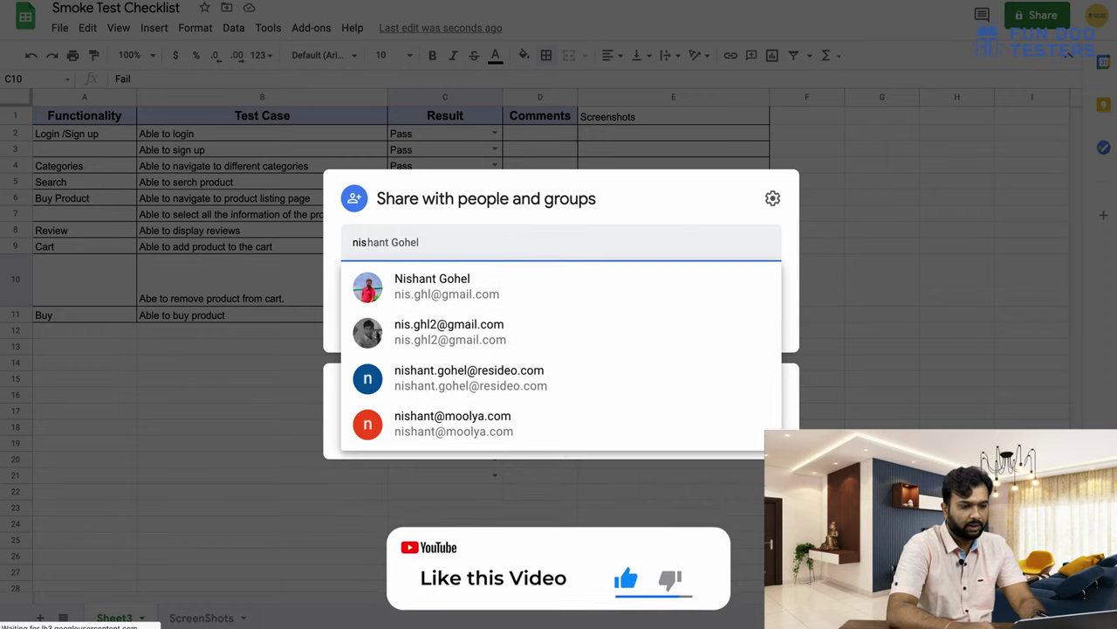
{"action": "type", "text": ".ghl"}
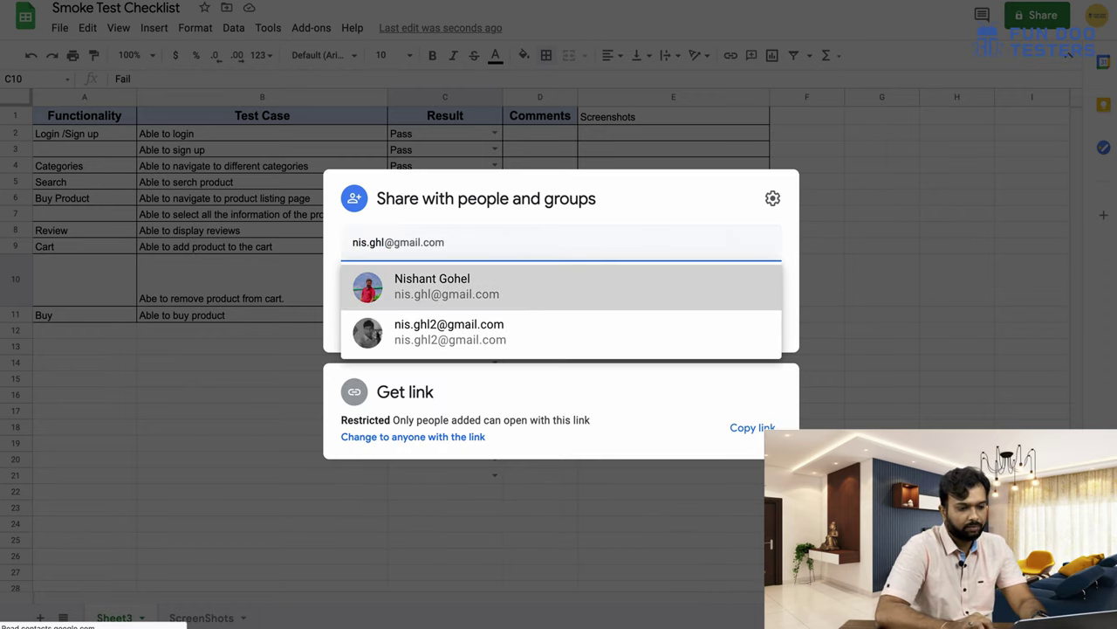
{"action": "left_click", "coordinate": [446, 286]}
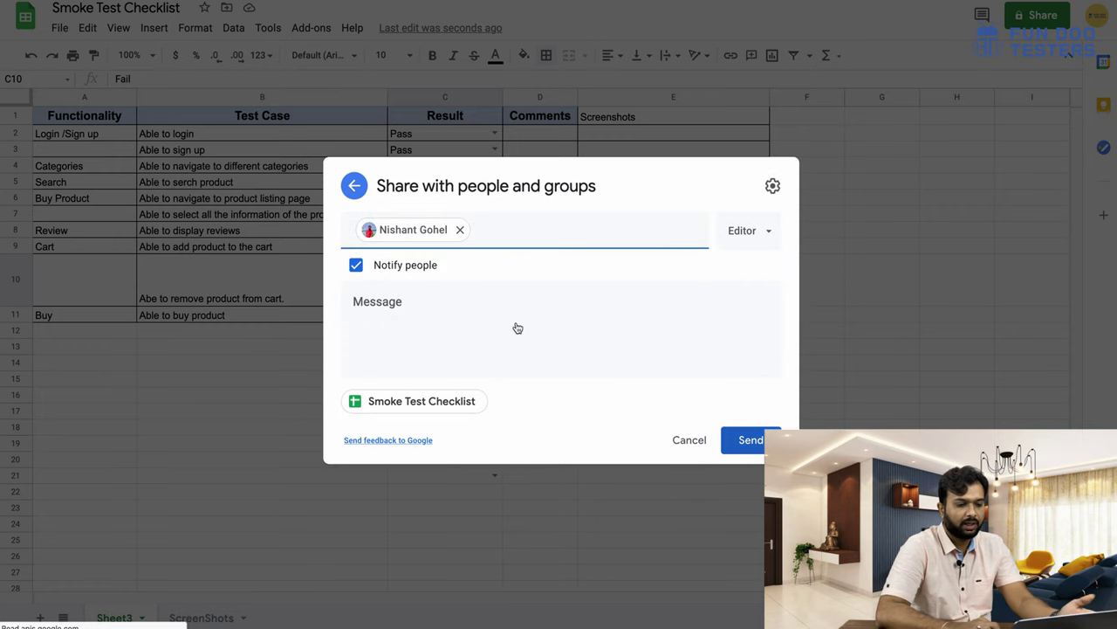
{"action": "left_click", "coordinate": [434, 296]}
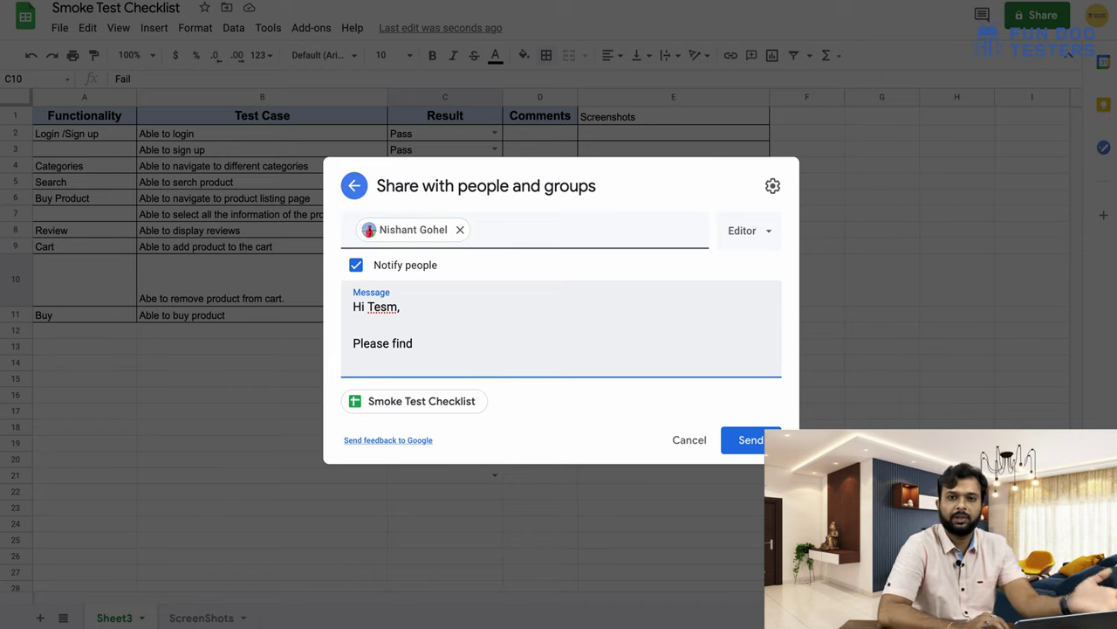
{"action": "left_click", "coordinate": [694, 440]}
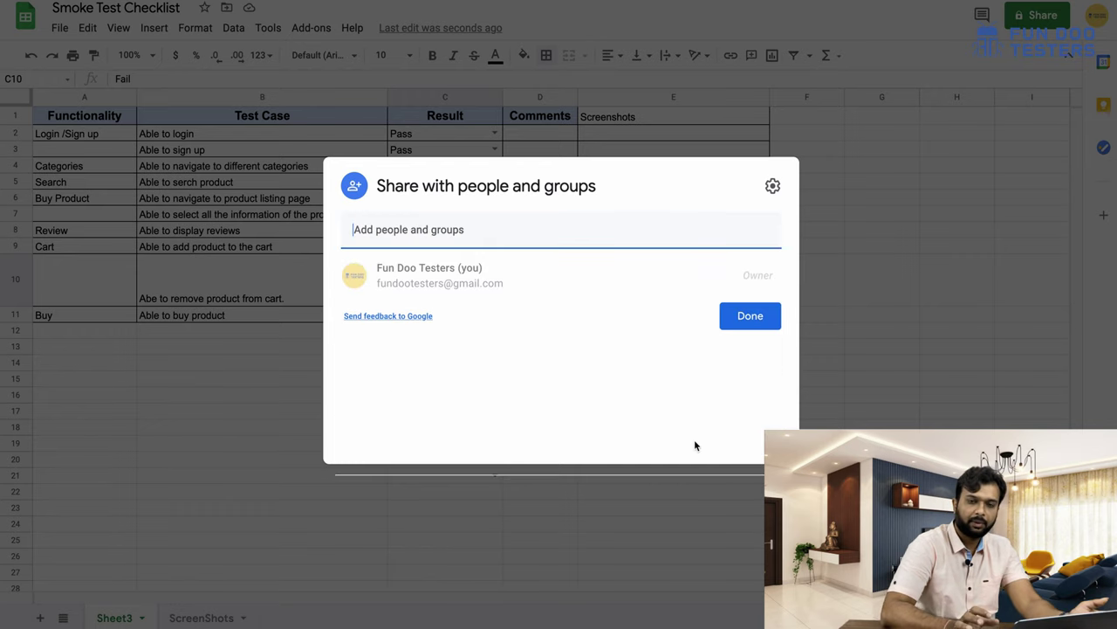